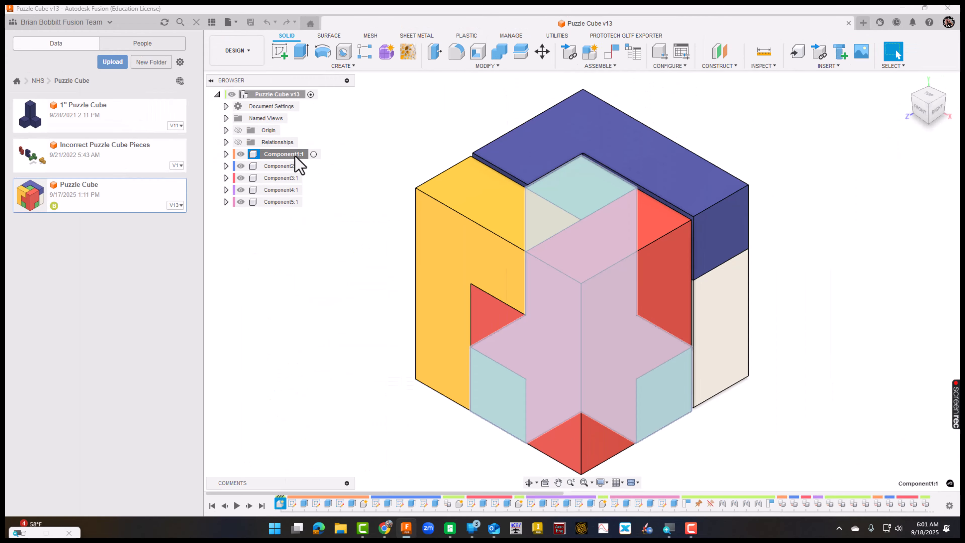
# Export Component1 as a mesh in 3MF format and save it to the computer's Downloads folder as Component1
pyautogui.rightClick(298, 158)
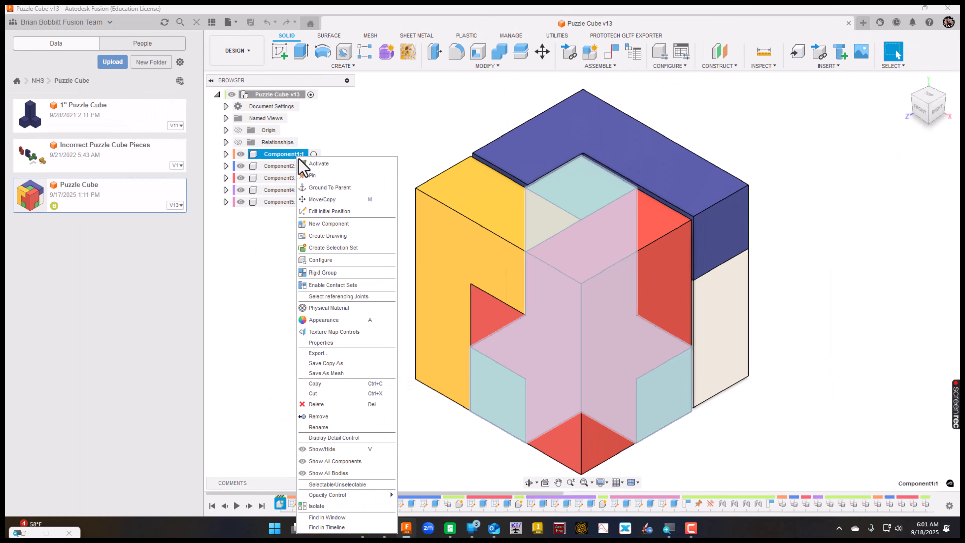
pyautogui.click(325, 373)
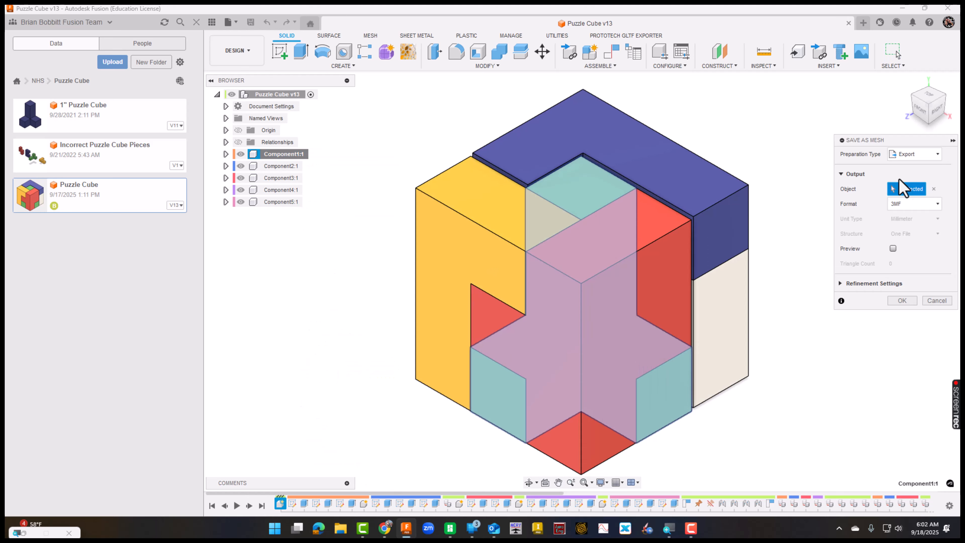
pyautogui.moveTo(889, 140); pyautogui.dragTo(837, 128)
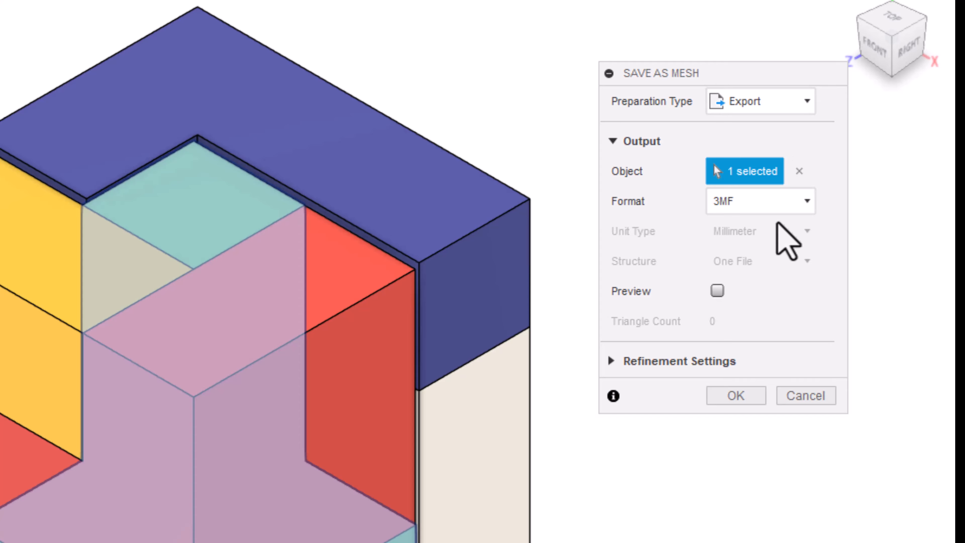
pyautogui.click(738, 205)
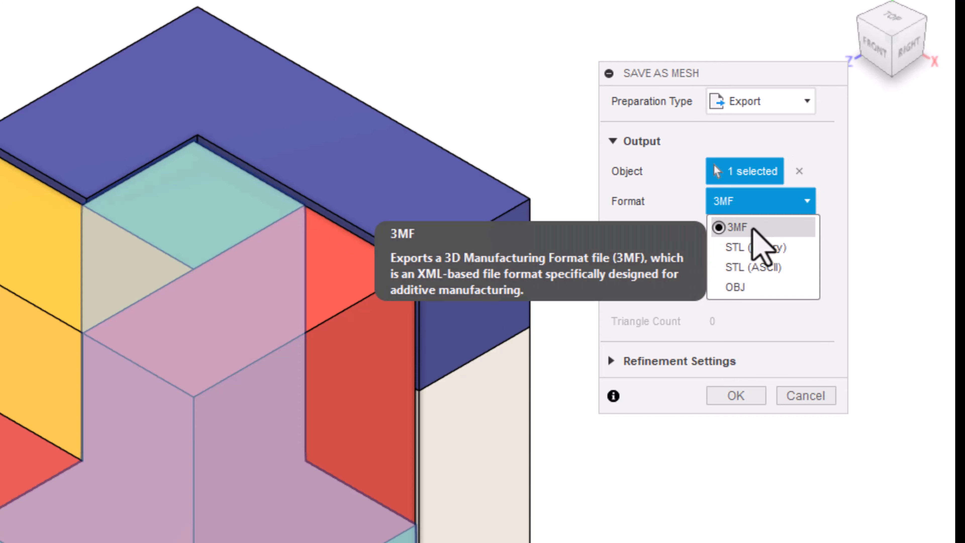
pyautogui.click(676, 205)
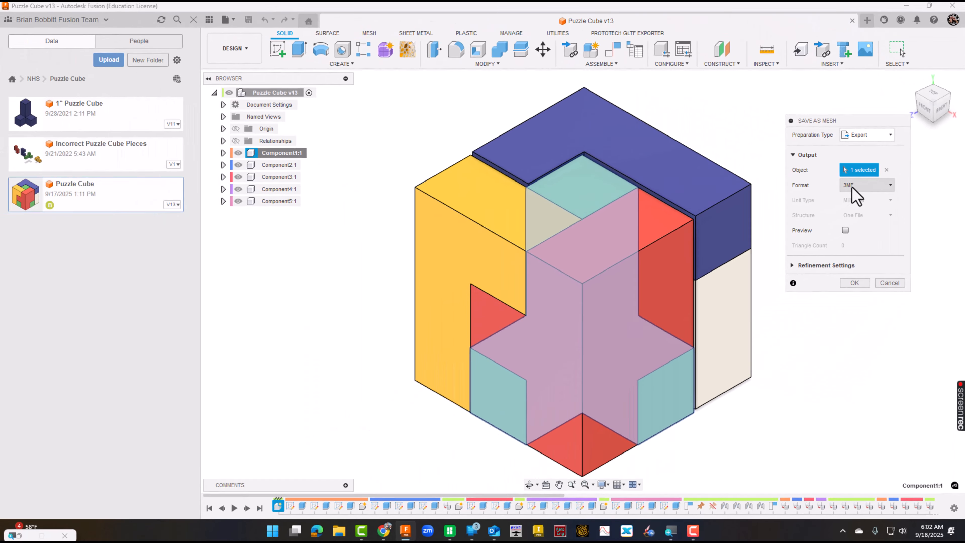
pyautogui.click(854, 282)
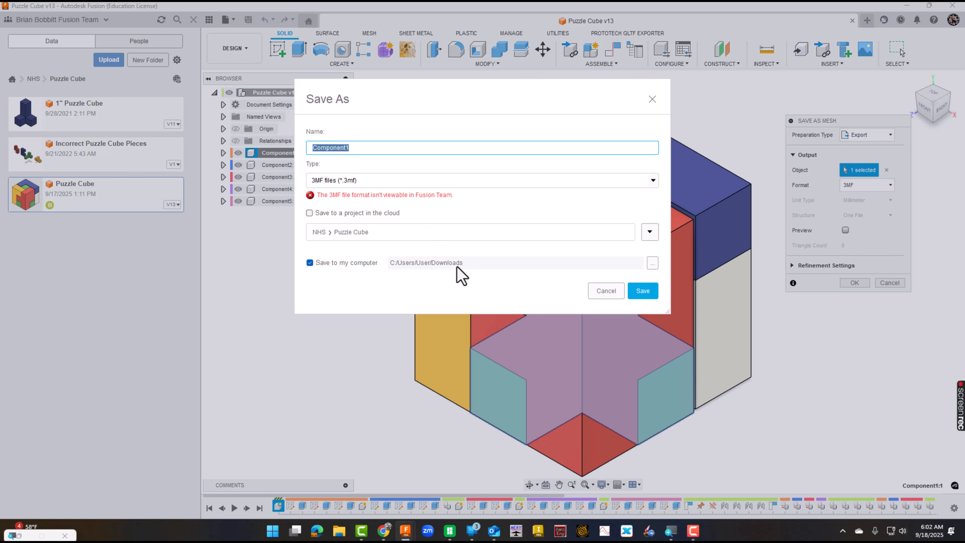
pyautogui.click(641, 292)
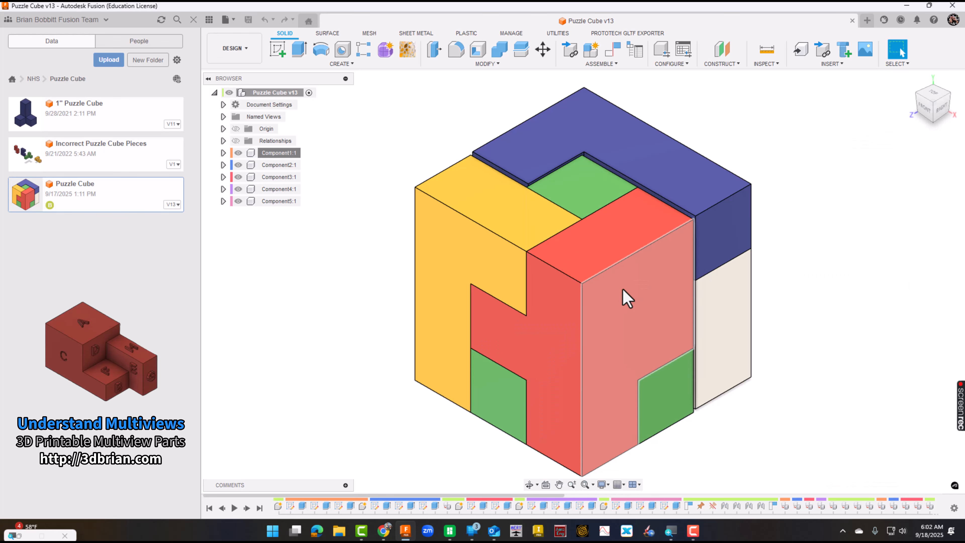
# Export Component2 as a 3MF mesh and save it to the Downloads folder as Component2
pyautogui.rightClick(275, 166)
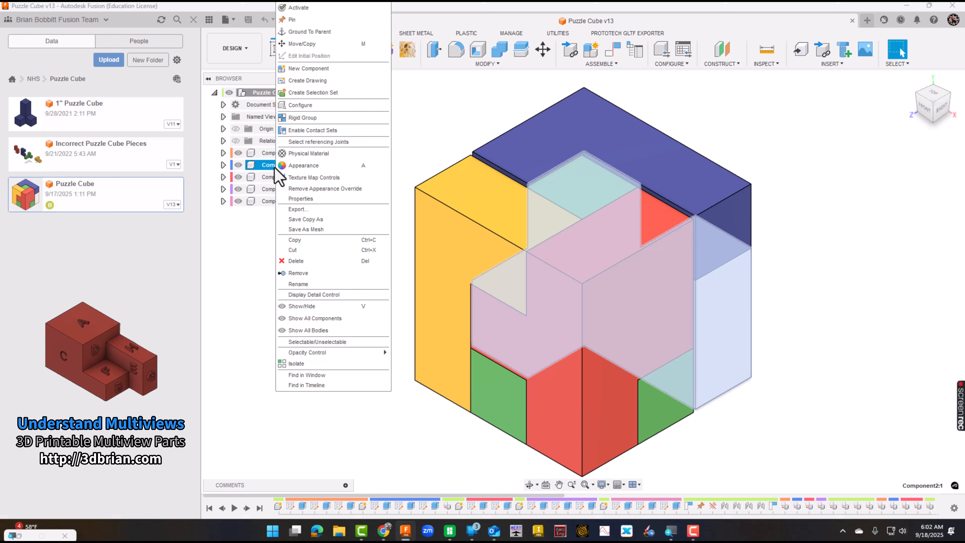
pyautogui.click(311, 229)
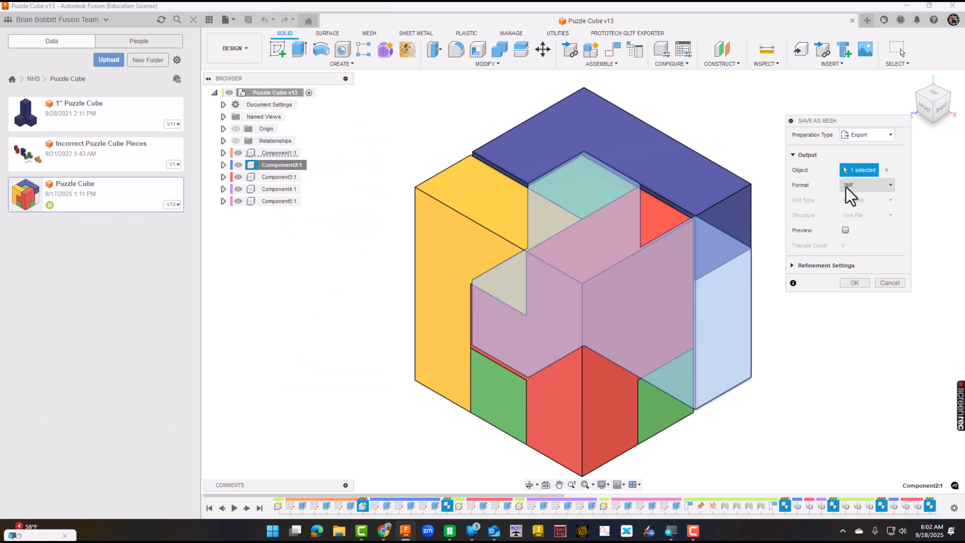
pyautogui.click(852, 284)
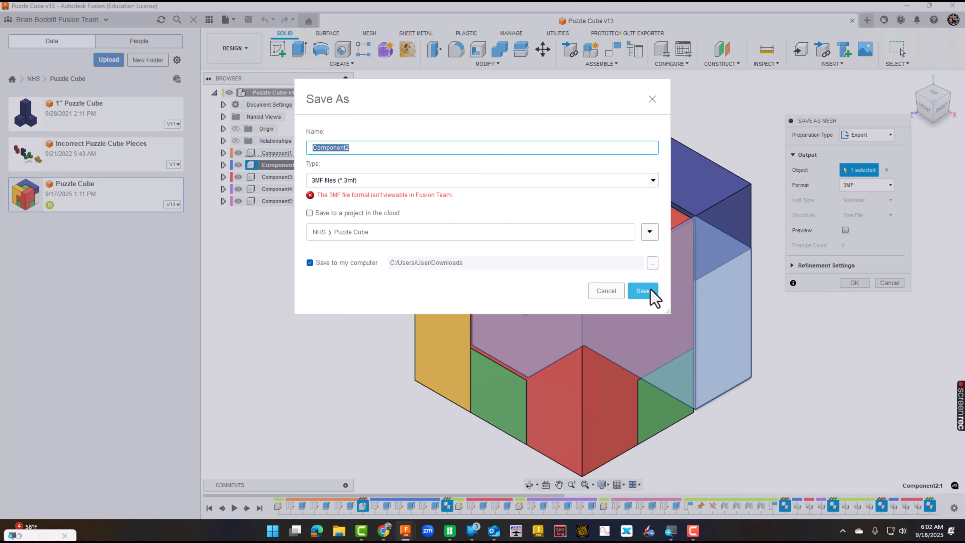
pyautogui.click(643, 291)
# Export Component3 as a 3MF mesh to the Downloads folder
pyautogui.click(290, 178)
pyautogui.rightClick(292, 179)
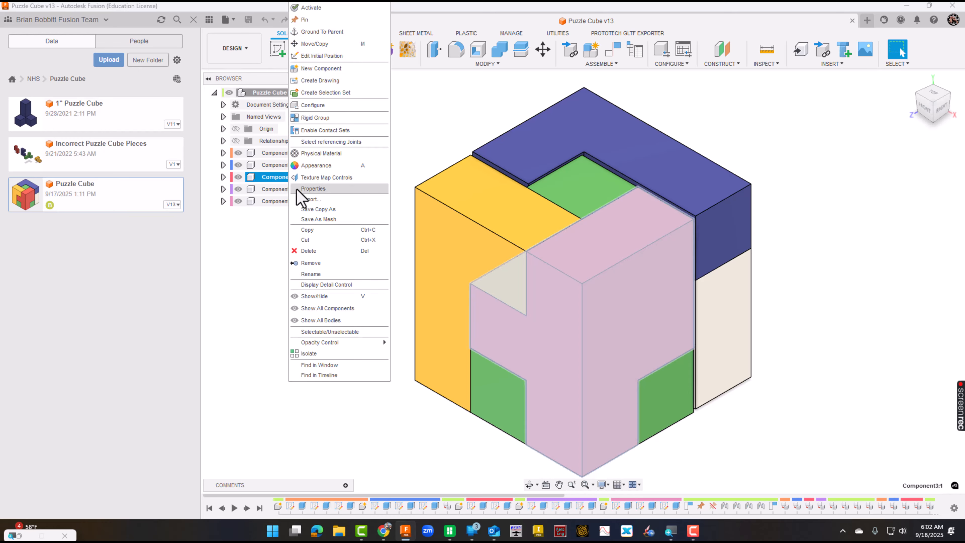
pyautogui.click(309, 220)
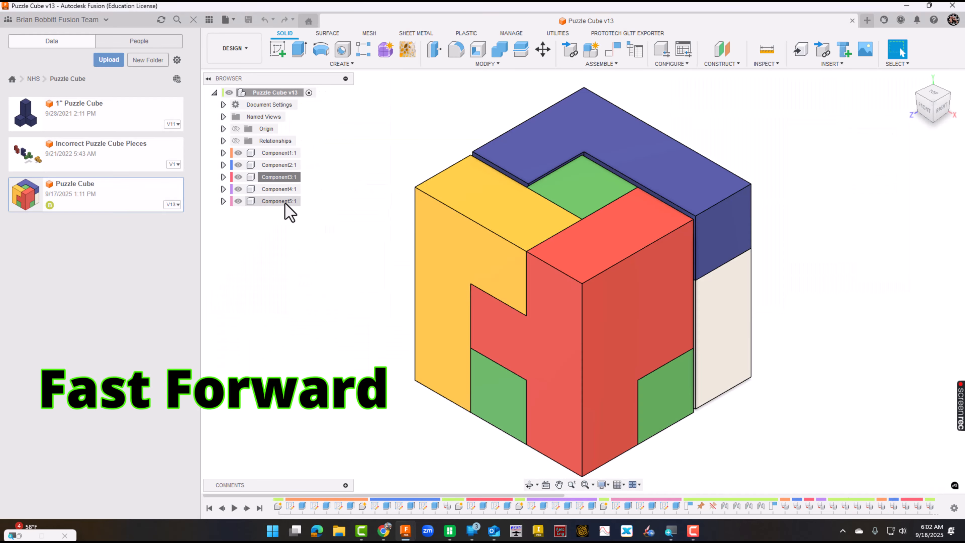
# Export Component4 as a 3MF mesh to the Downloads folder
pyautogui.rightClick(286, 190)
pyautogui.click(308, 219)
pyautogui.click(854, 283)
pyautogui.click(643, 290)
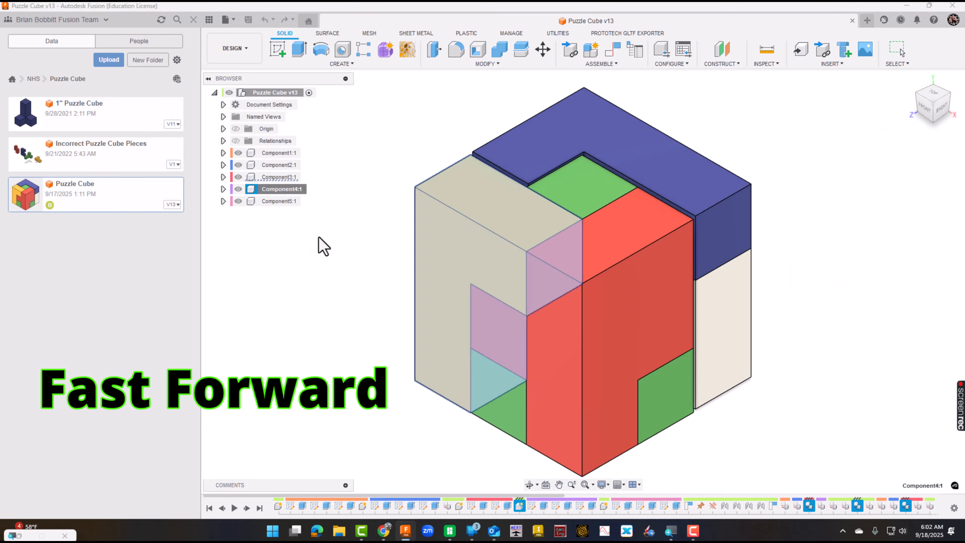
# Export Component5 as a 3MF mesh to the Downloads folder
pyautogui.rightClick(283, 202)
pyautogui.click(307, 219)
pyautogui.click(854, 282)
pyautogui.click(642, 294)
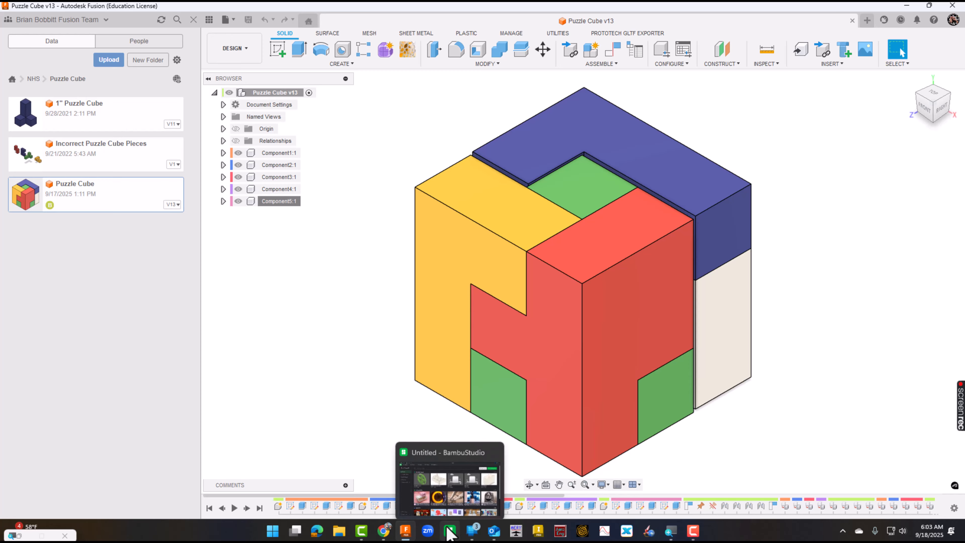
# Switch to Bambu Studio and import Component1 from the Downloads folder onto the empty build plate in the Prepare workspace
pyautogui.click(450, 532)
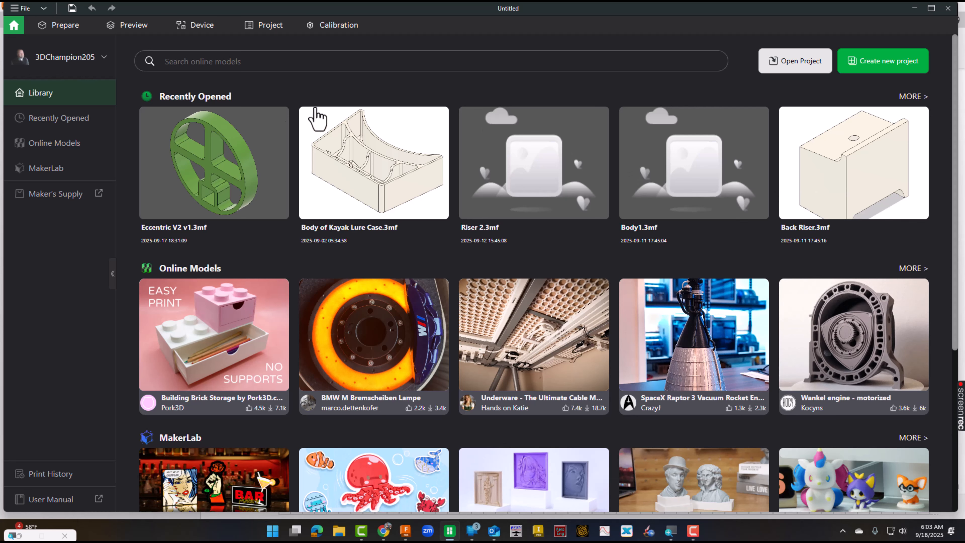
pyautogui.click(63, 26)
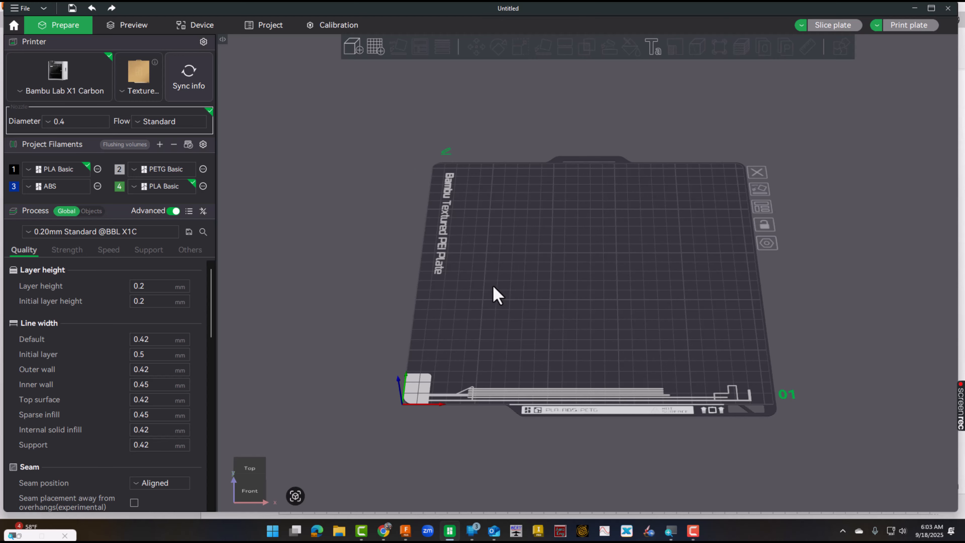
pyautogui.moveTo(493, 286); pyautogui.dragTo(519, 283)
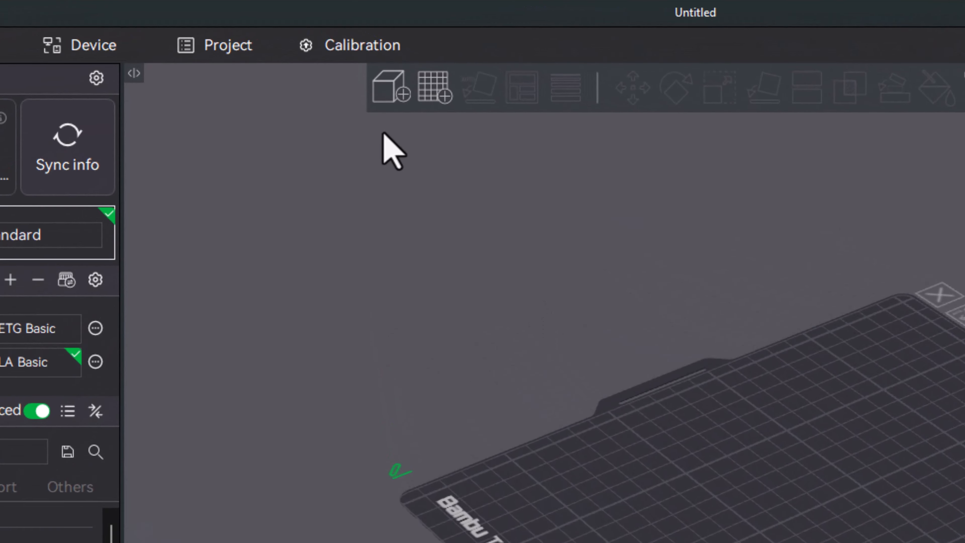
pyautogui.click(395, 100)
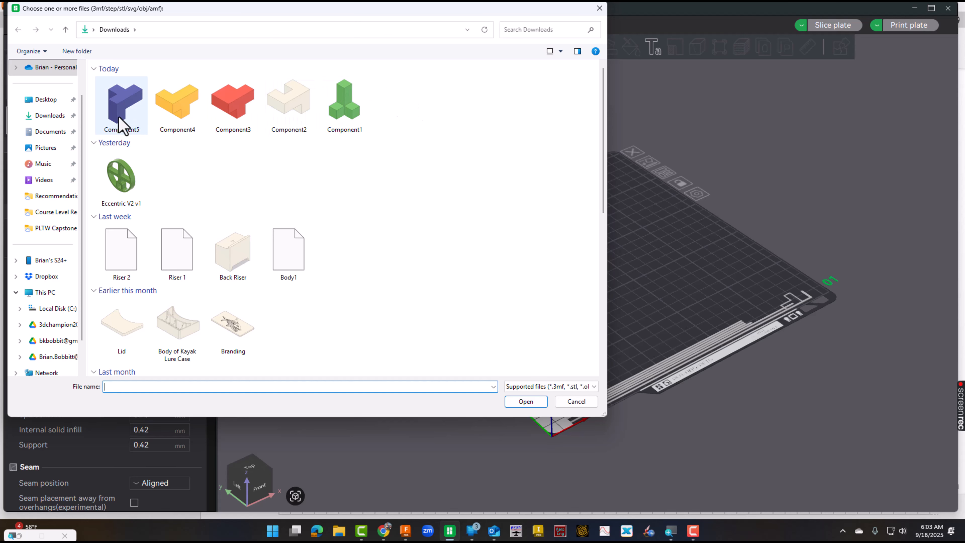
pyautogui.doubleClick(349, 111)
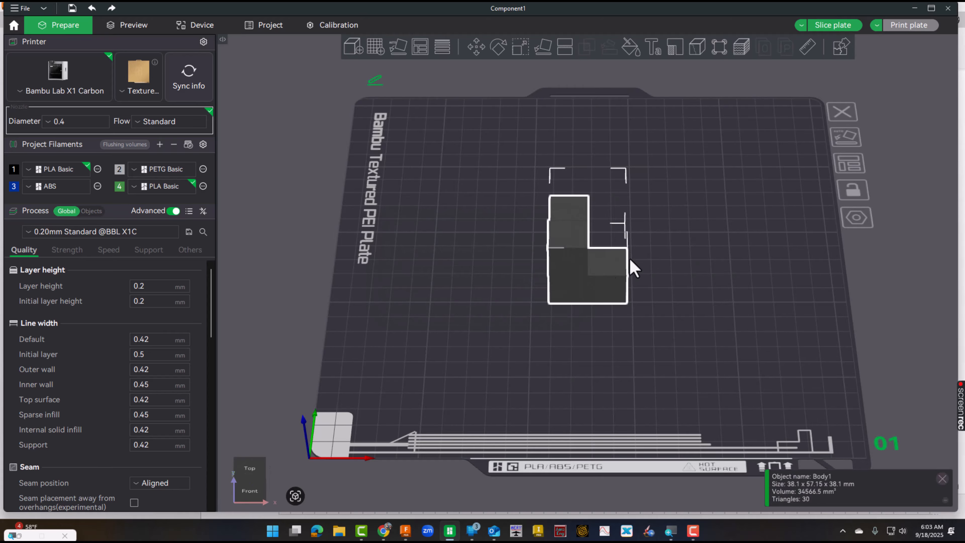
# Assign filament 2, the grey PETG, to the imported Component1 body in the object list
pyautogui.moveTo(703, 384); pyautogui.dragTo(631, 372)
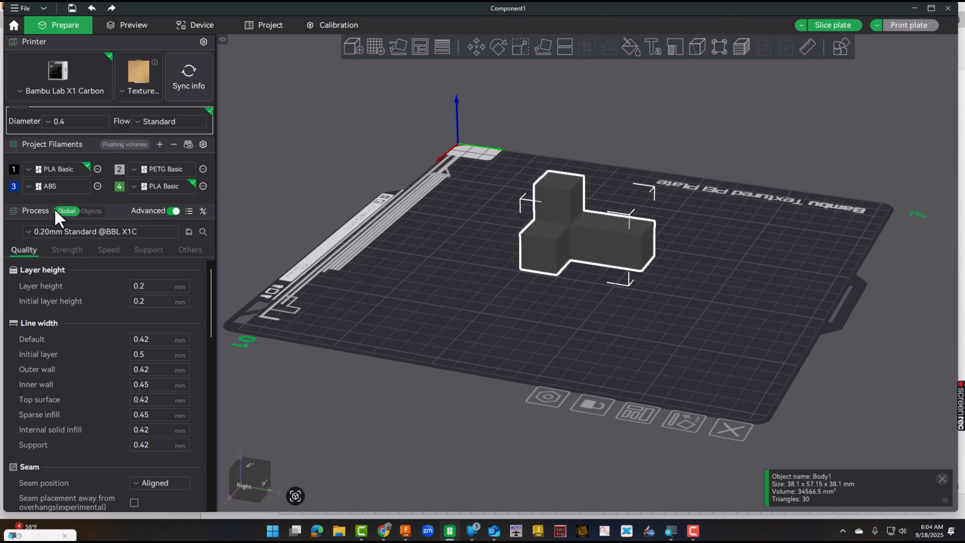
pyautogui.click(92, 211)
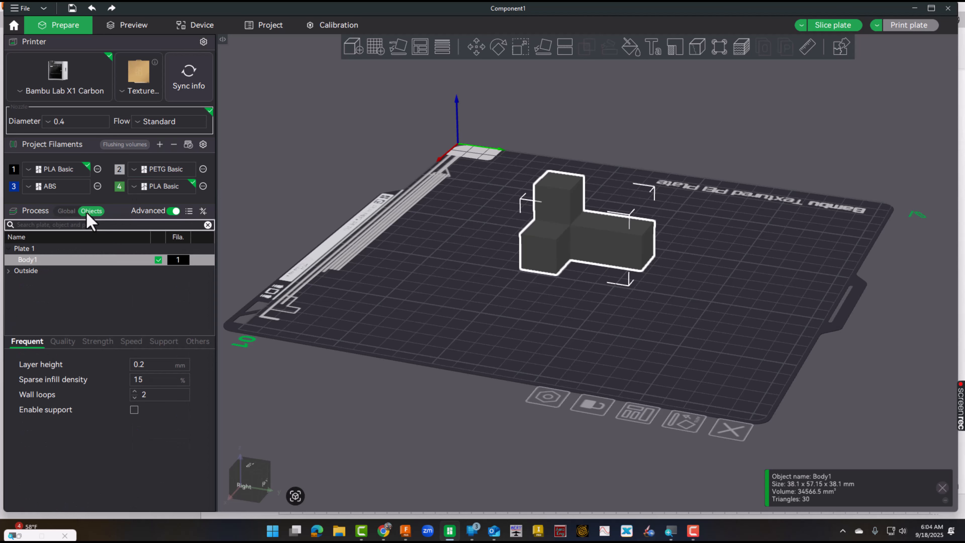
pyautogui.click(179, 264)
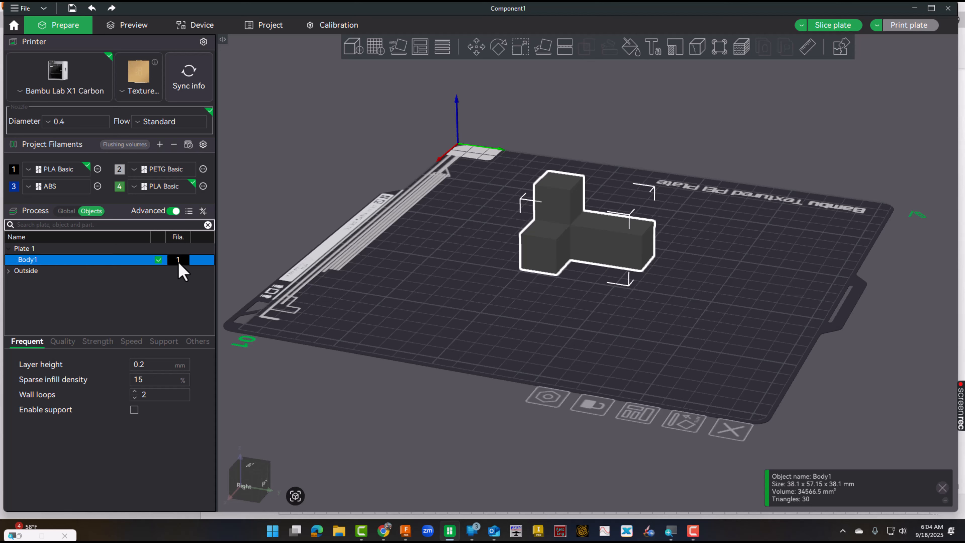
pyautogui.click(180, 265)
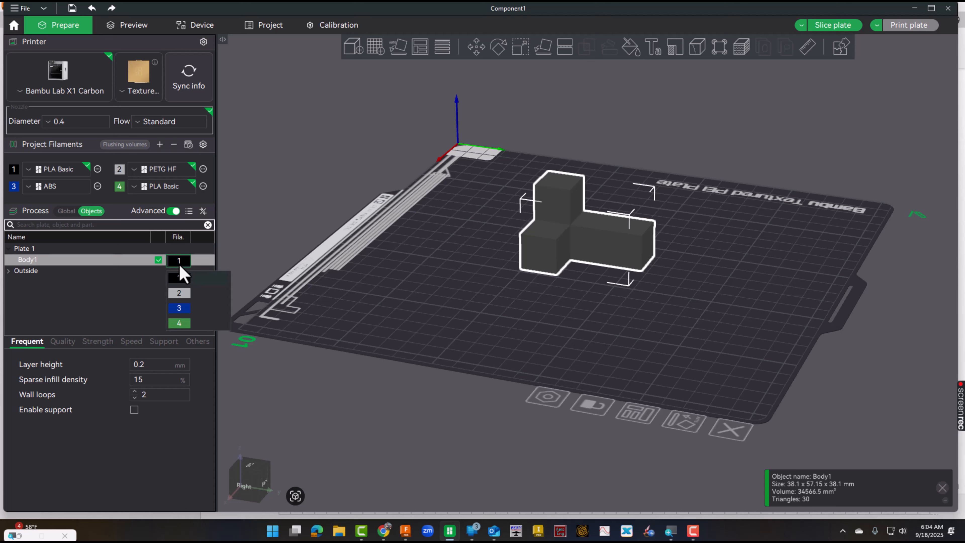
pyautogui.click(182, 293)
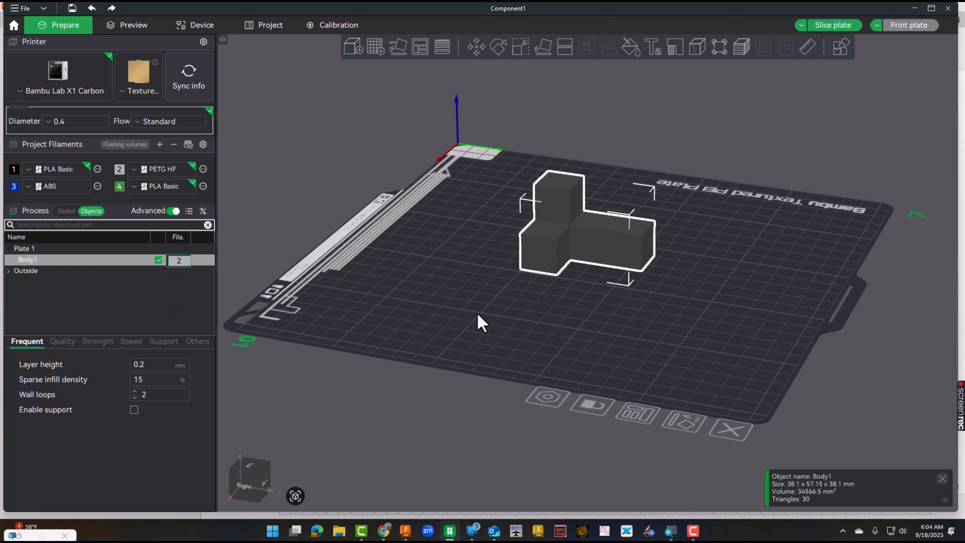
pyautogui.click(481, 323)
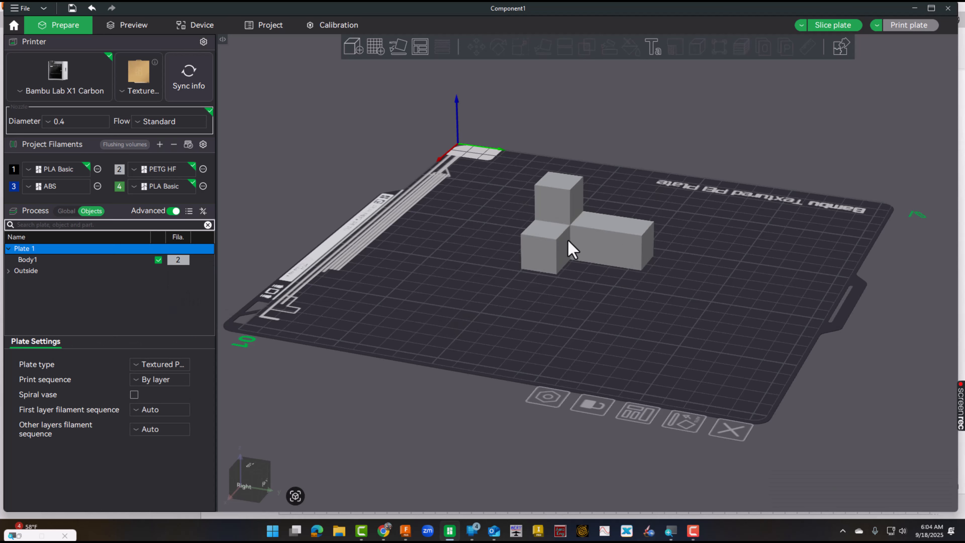
# Add Component2.3mf from the Downloads folder to the plate, importing its geometry only
pyautogui.click(352, 47)
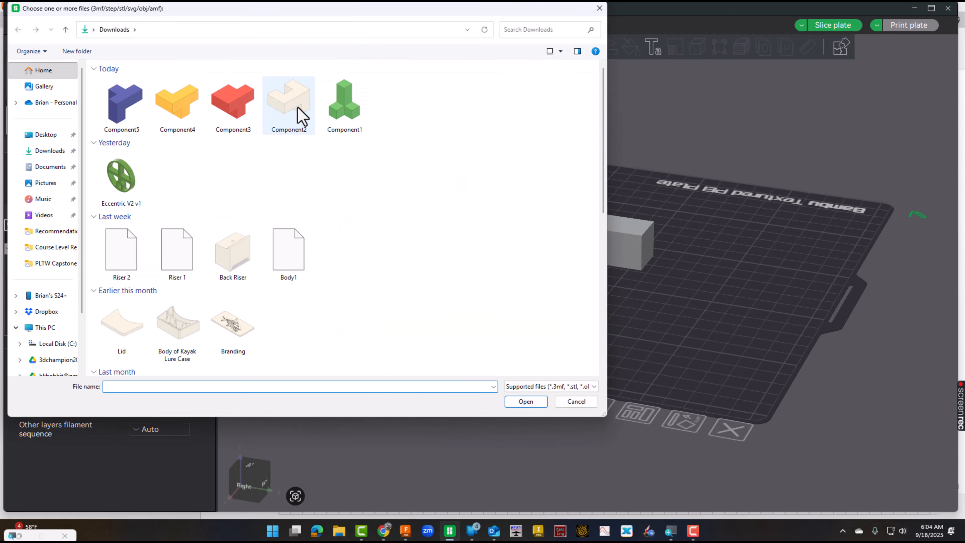
pyautogui.doubleClick(300, 114)
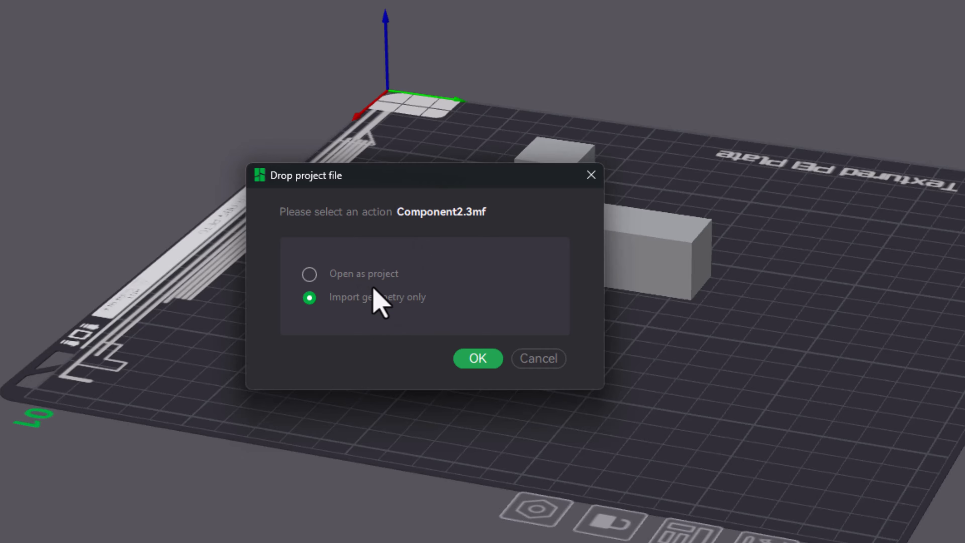
pyautogui.click(478, 358)
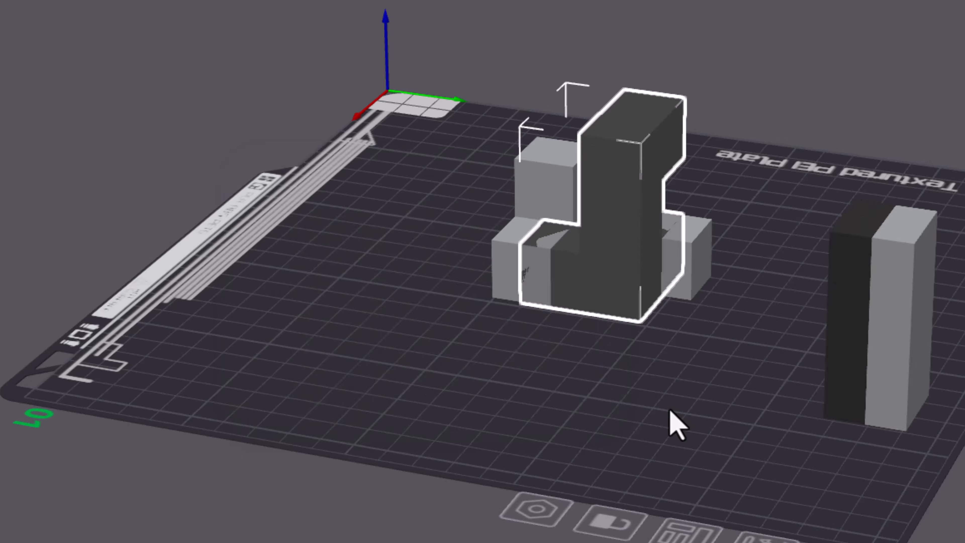
# Move the imported Component2 piece off the first piece to a clear area of the plate
pyautogui.moveTo(670, 410); pyautogui.dragTo(494, 326)
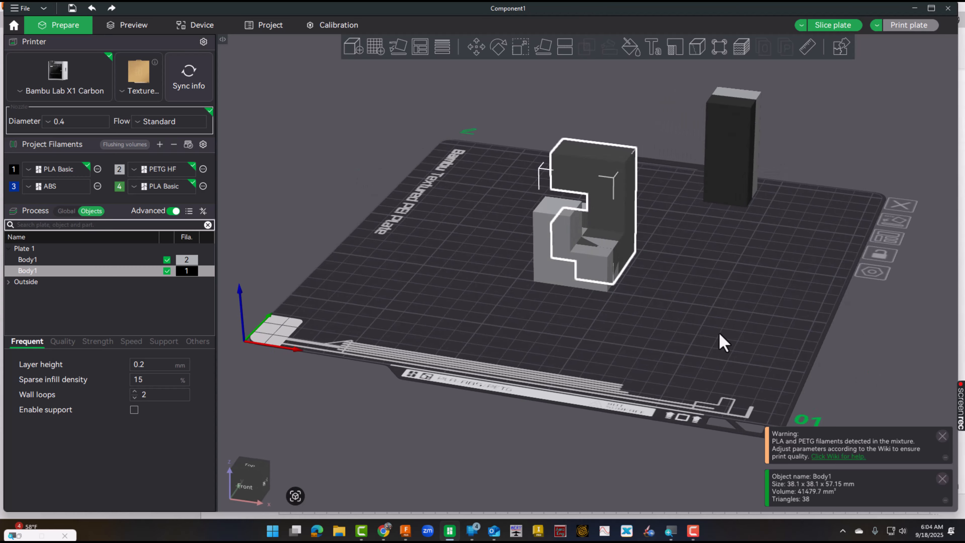
pyautogui.moveTo(721, 342)
pyautogui.mouseDown()
pyautogui.moveTo(685, 345)
pyautogui.moveTo(704, 345)
pyautogui.mouseUp()
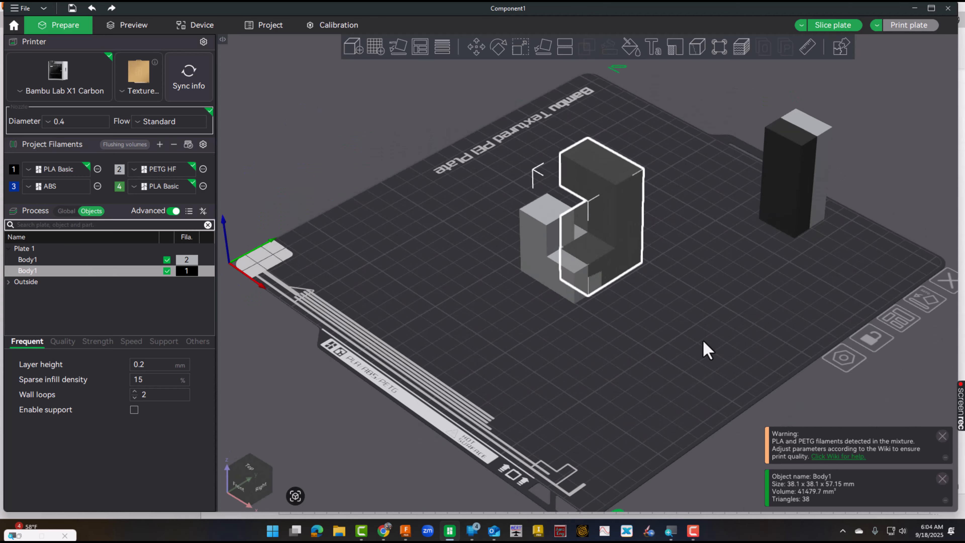
pyautogui.moveTo(631, 236); pyautogui.dragTo(727, 273)
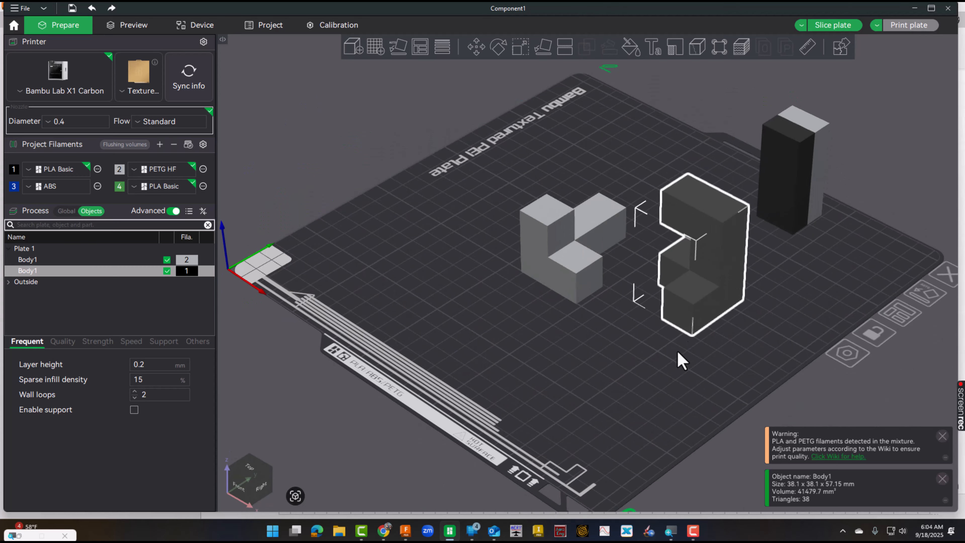
# Reorient the Component2 piece with Lay on Face so it lies down on the plate, and deselect it
pyautogui.moveTo(677, 352); pyautogui.dragTo(706, 374)
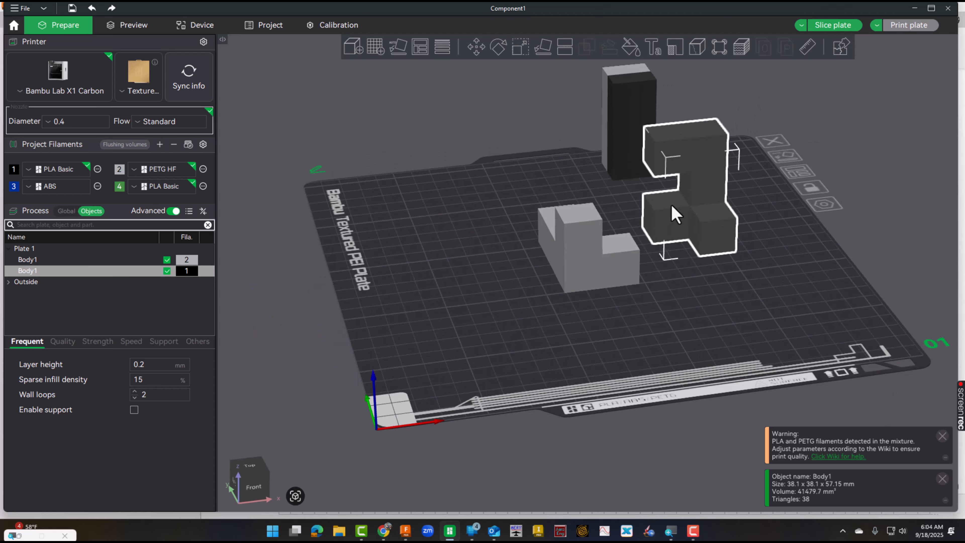
pyautogui.moveTo(750, 247); pyautogui.dragTo(716, 266)
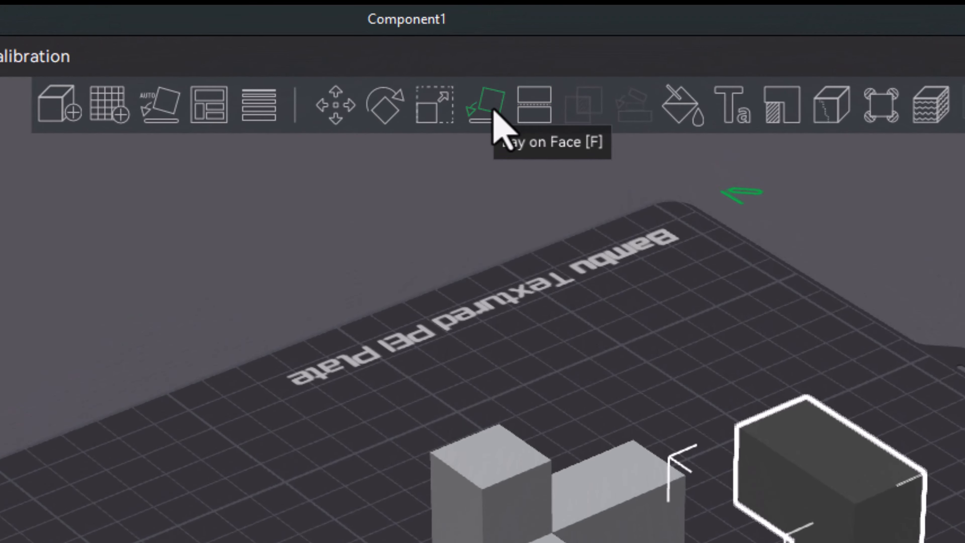
pyautogui.click(493, 111)
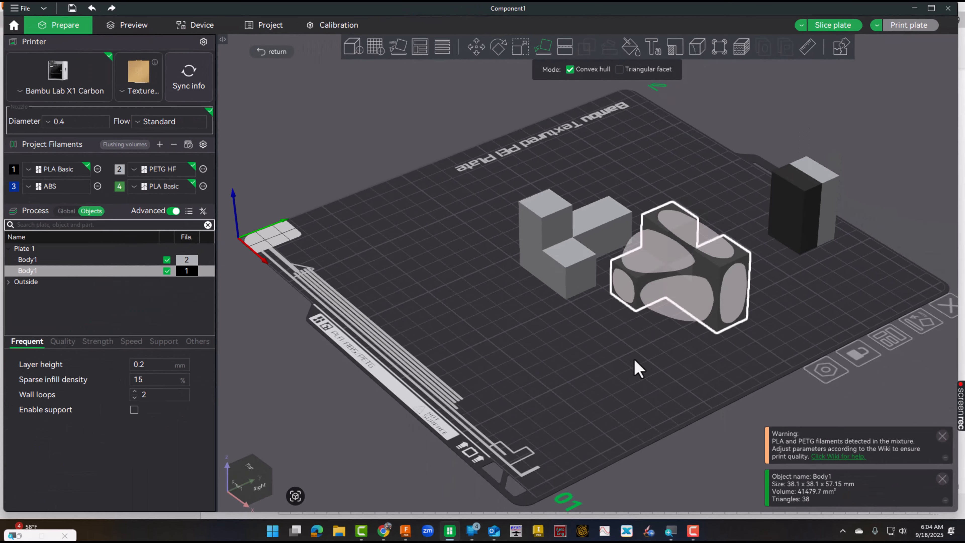
pyautogui.click(638, 368)
pyautogui.moveTo(631, 369)
pyautogui.mouseDown()
pyautogui.moveTo(607, 373)
pyautogui.moveTo(642, 370)
pyautogui.moveTo(620, 370)
pyautogui.moveTo(626, 362)
pyautogui.mouseUp()
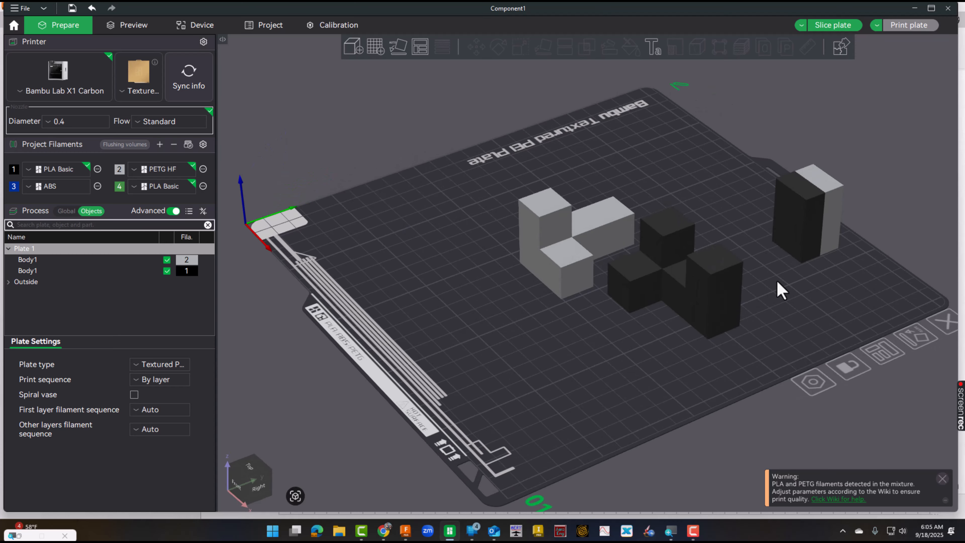
# Assign filament 1, the black PLA Basic, to the grey first piece in the object list and deselect it
pyautogui.moveTo(787, 299)
pyautogui.mouseDown()
pyautogui.moveTo(796, 292)
pyautogui.moveTo(789, 299)
pyautogui.mouseUp()
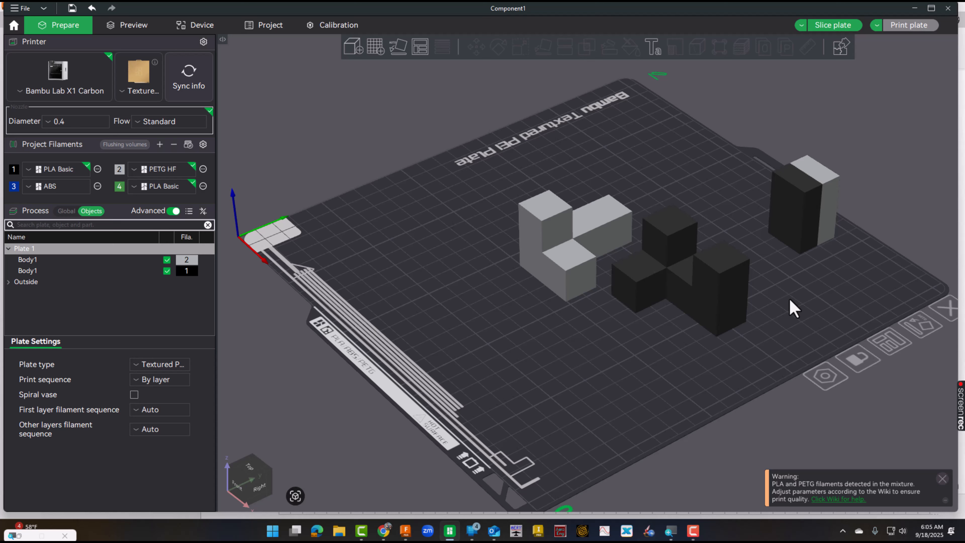
pyautogui.click(66, 211)
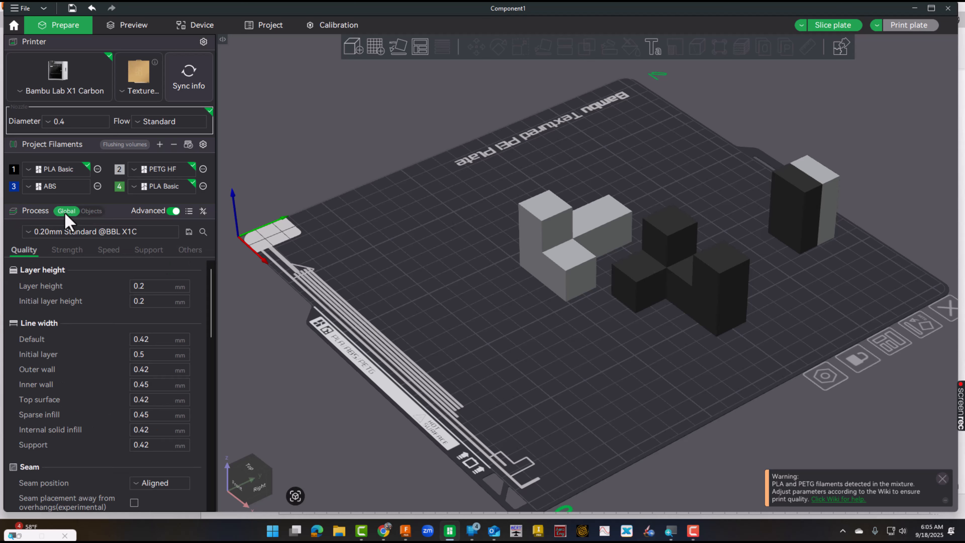
pyautogui.click(88, 212)
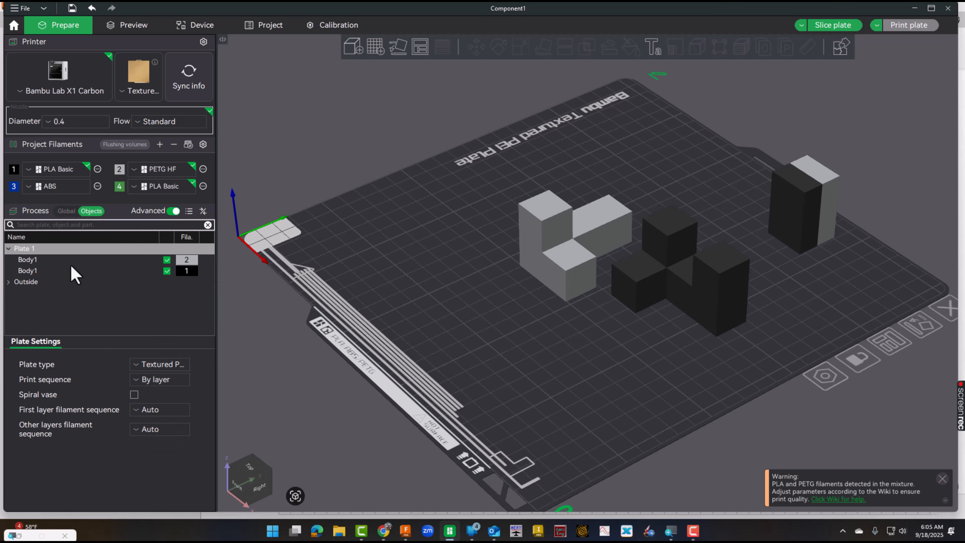
pyautogui.click(192, 262)
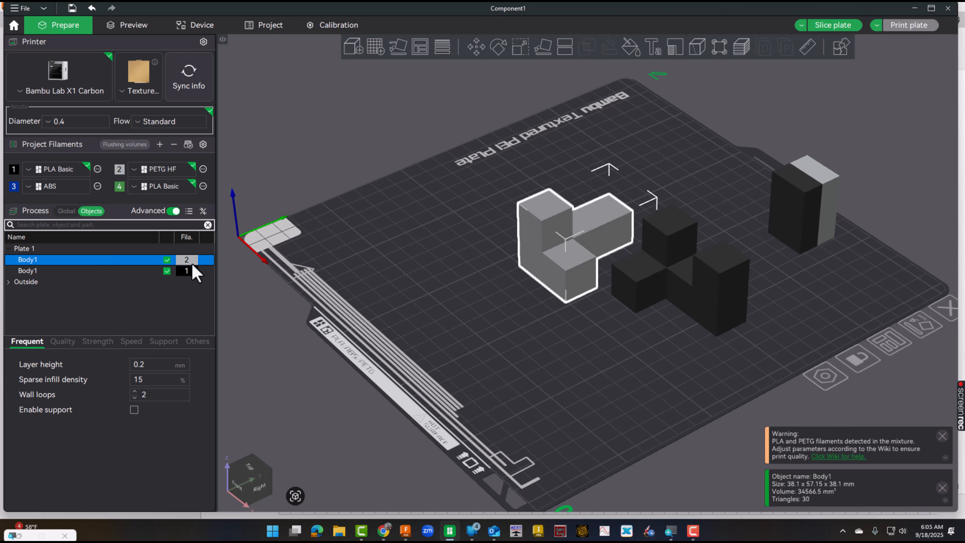
pyautogui.click(192, 262)
pyautogui.click(188, 273)
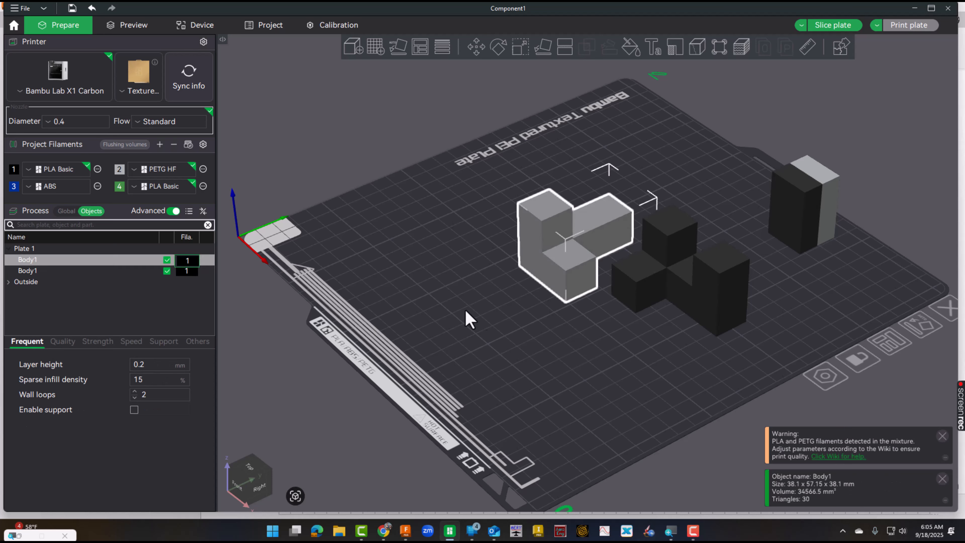
pyautogui.click(540, 329)
pyautogui.moveTo(771, 213)
pyautogui.mouseDown()
pyautogui.moveTo(750, 224)
pyautogui.moveTo(769, 212)
pyautogui.mouseUp()
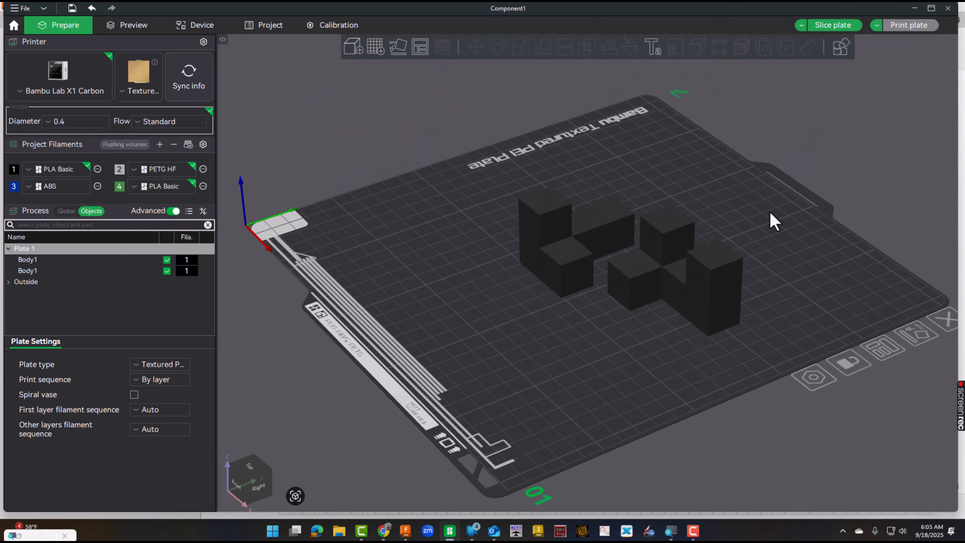
# Add Component3.3mf from the Downloads folder with geometry only, and move the piece to a clear area of the plate
pyautogui.click(355, 51)
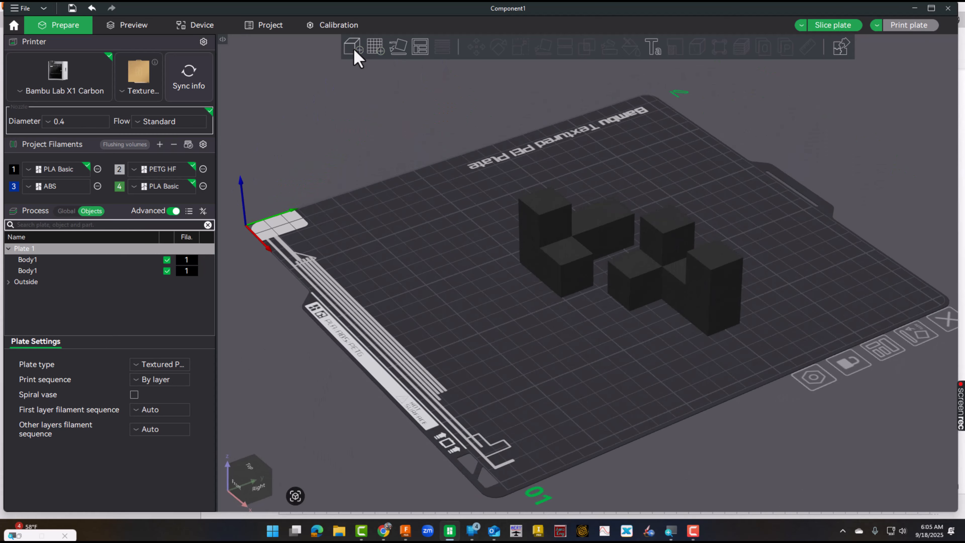
pyautogui.doubleClick(231, 114)
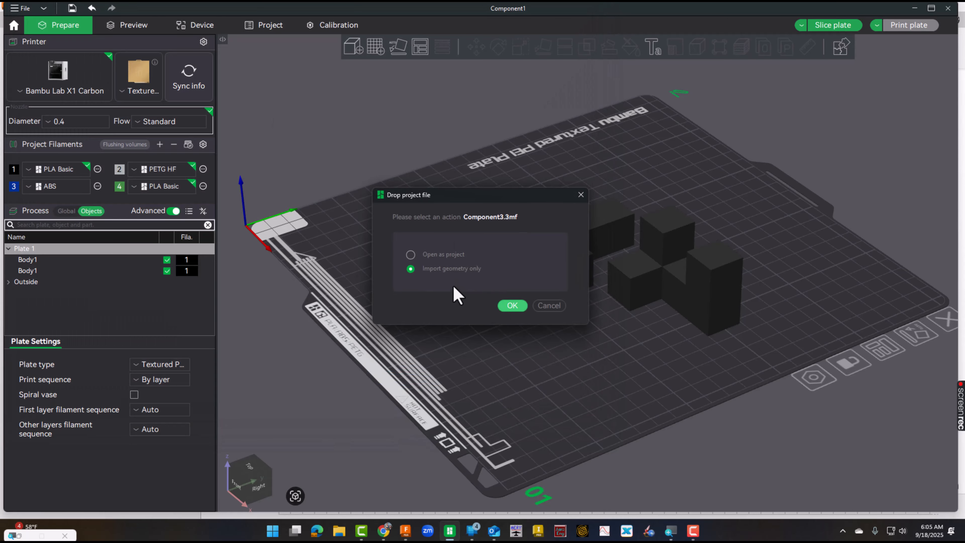
pyautogui.click(508, 306)
pyautogui.moveTo(640, 357); pyautogui.dragTo(597, 363)
pyautogui.moveTo(639, 244); pyautogui.dragTo(753, 252)
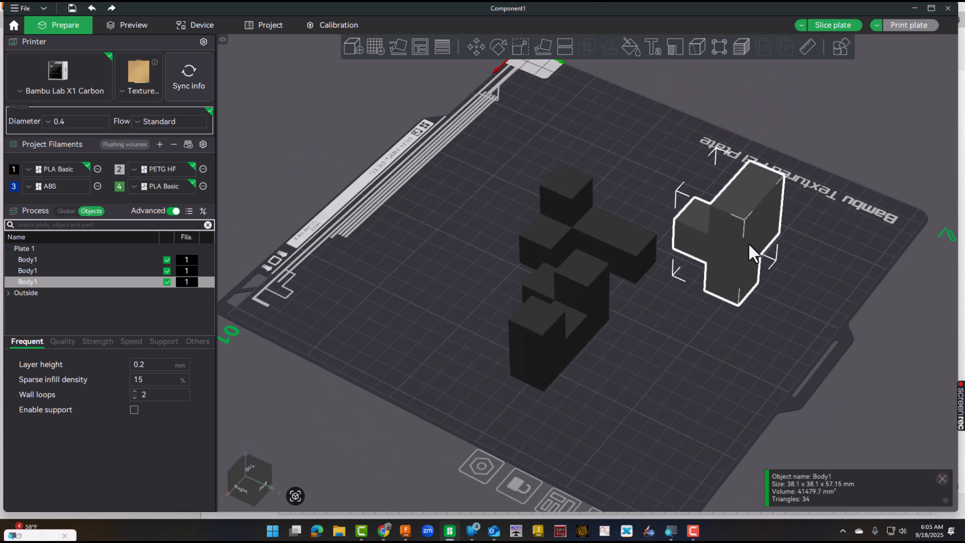
# Reorient the Component3 piece with Lay on Face so its broad side rests on the plate, and deselect it
pyautogui.moveTo(712, 361); pyautogui.dragTo(489, 243)
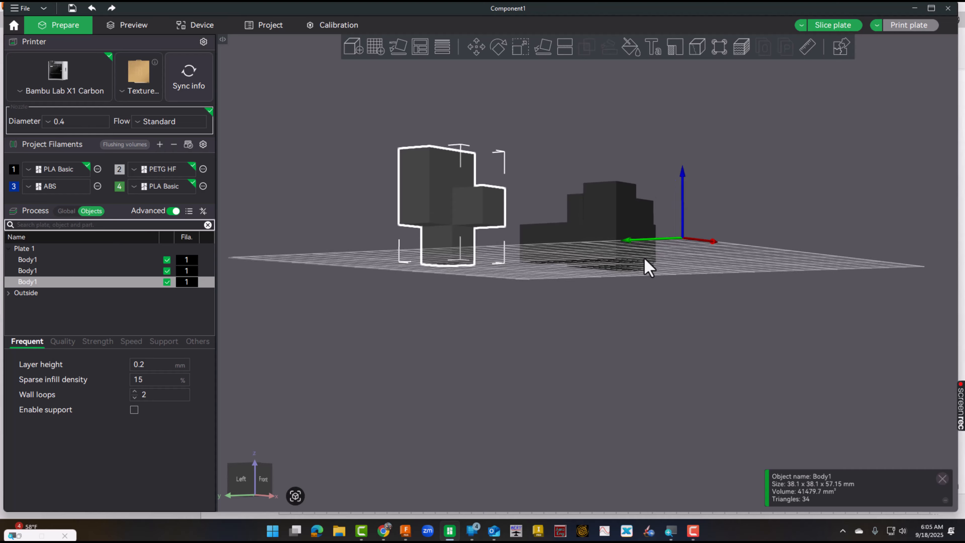
pyautogui.moveTo(695, 243); pyautogui.dragTo(642, 294)
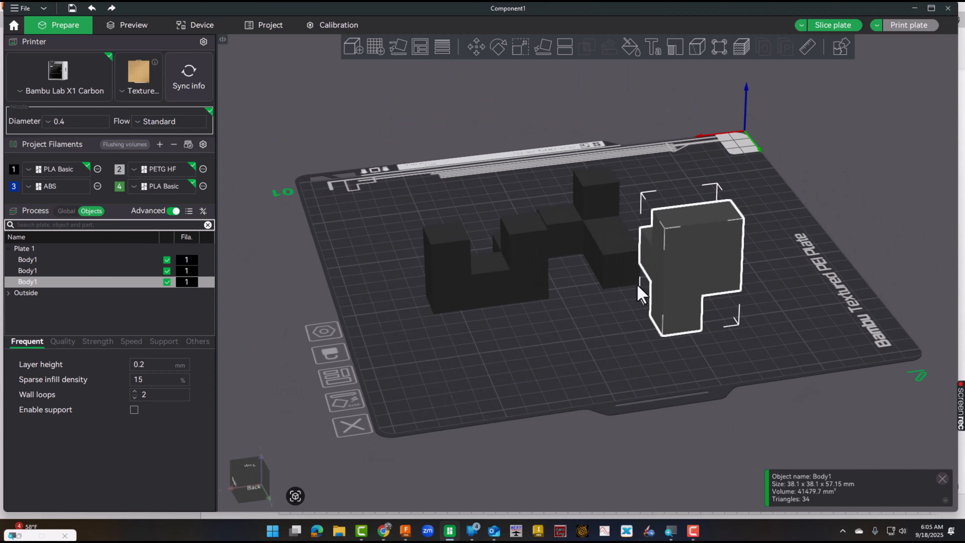
pyautogui.click(542, 51)
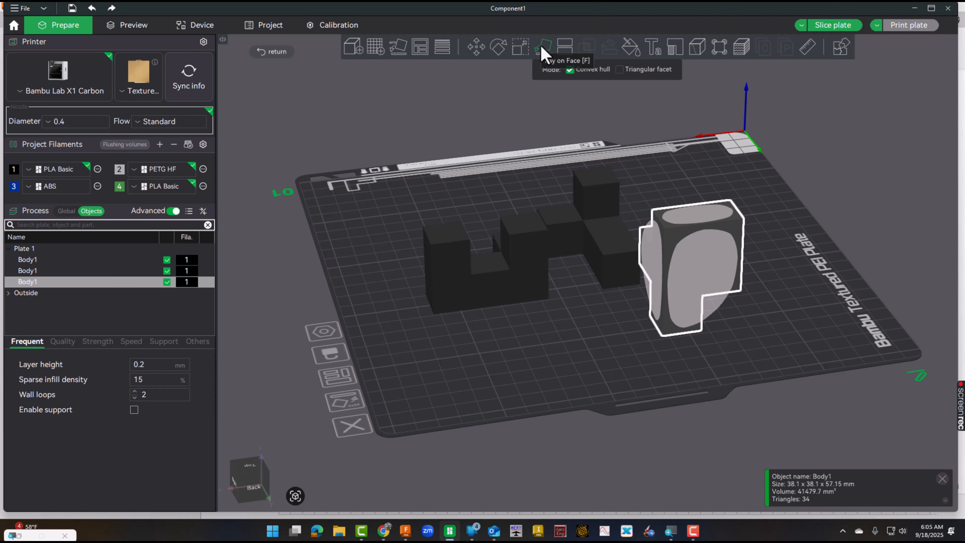
pyautogui.click(702, 298)
pyautogui.moveTo(625, 354); pyautogui.dragTo(622, 334)
pyautogui.moveTo(735, 314); pyautogui.dragTo(755, 254)
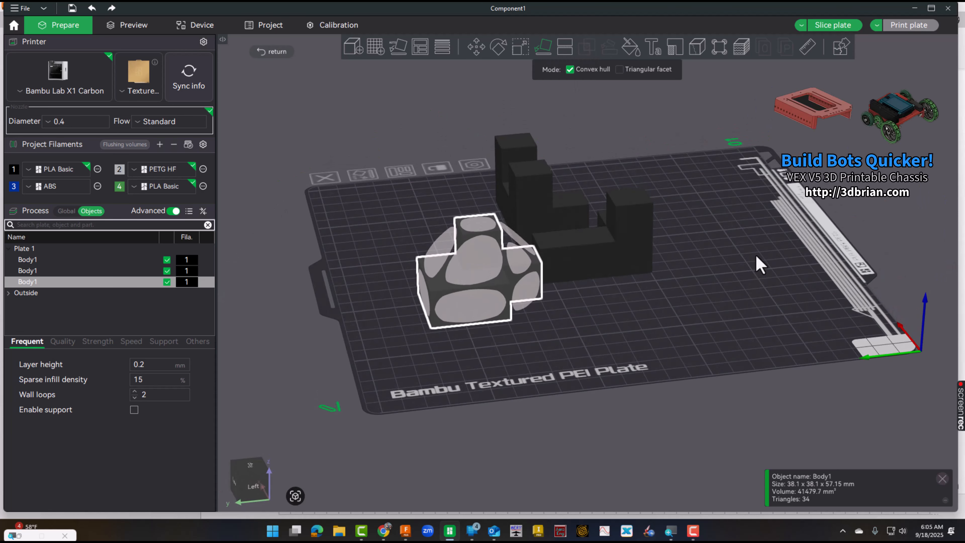
pyautogui.click(755, 253)
pyautogui.moveTo(687, 235); pyautogui.dragTo(739, 253)
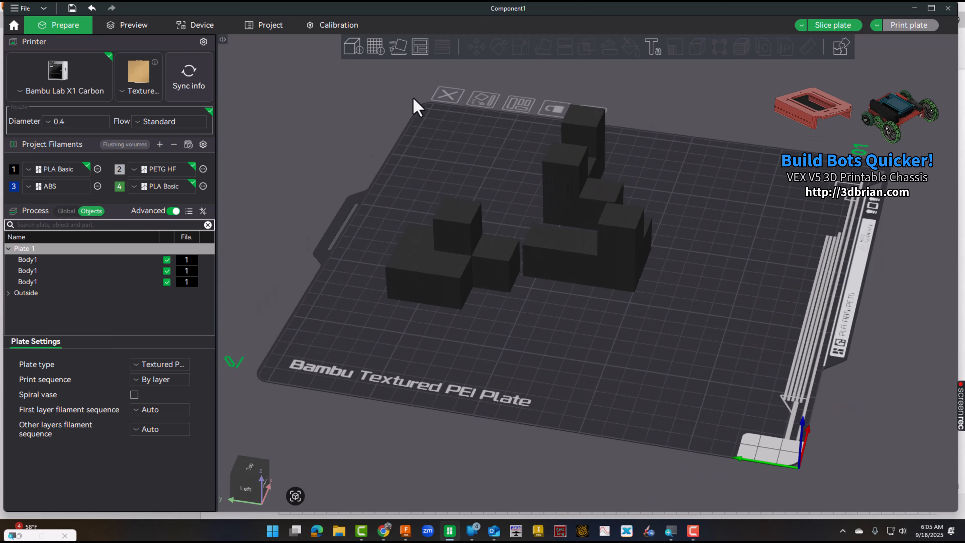
# Add Component4.3mf from the Downloads folder to the plate, importing its geometry only
pyautogui.click(355, 52)
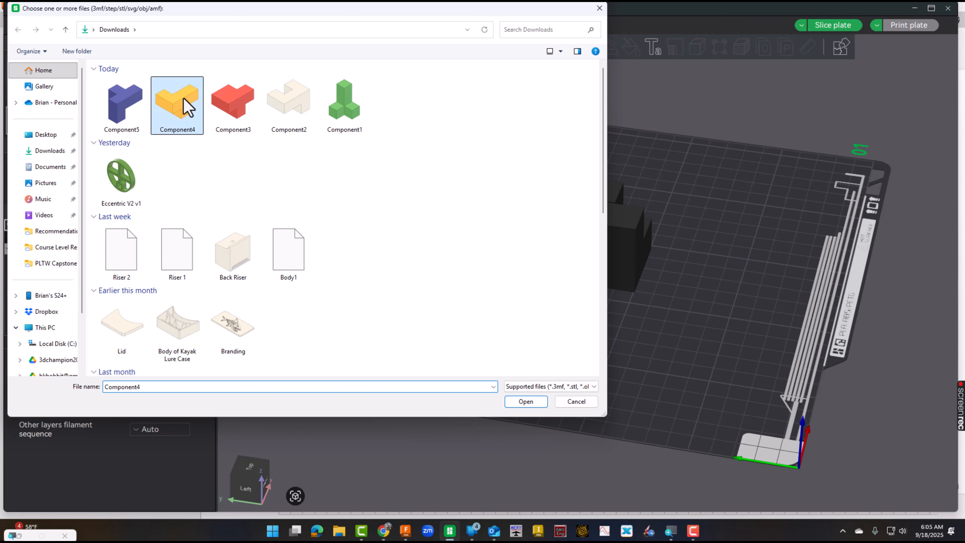
pyautogui.doubleClick(183, 109)
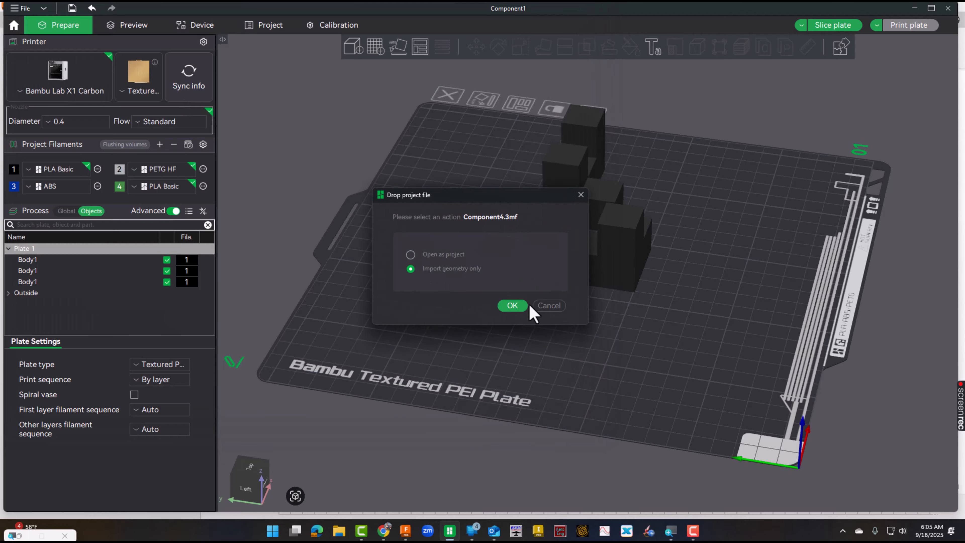
pyautogui.click(512, 306)
# Lay the upright Component4 piece down on the plate with Lay on Face, and deselect it
pyautogui.moveTo(621, 347); pyautogui.dragTo(674, 317)
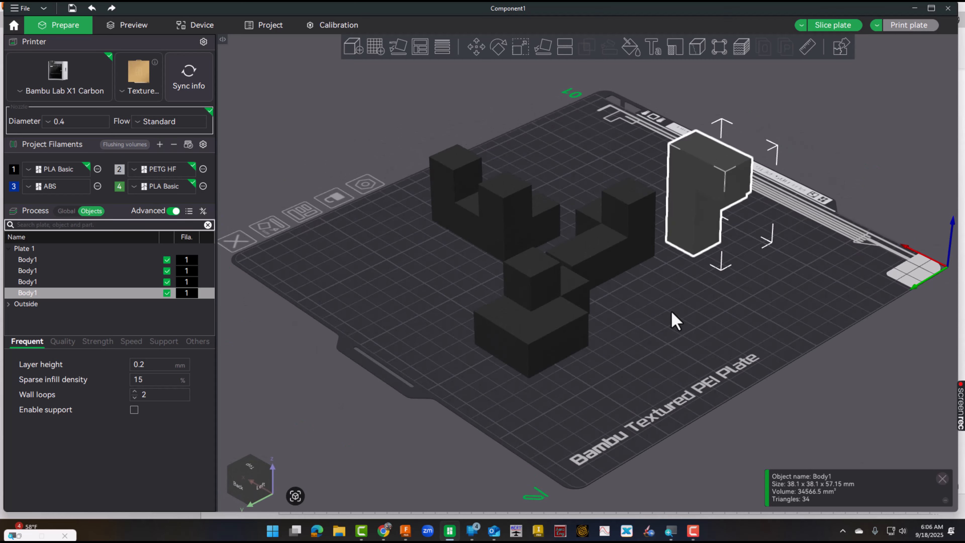
pyautogui.click(543, 49)
pyautogui.click(694, 200)
pyautogui.moveTo(742, 311); pyautogui.dragTo(717, 320)
pyautogui.click(725, 308)
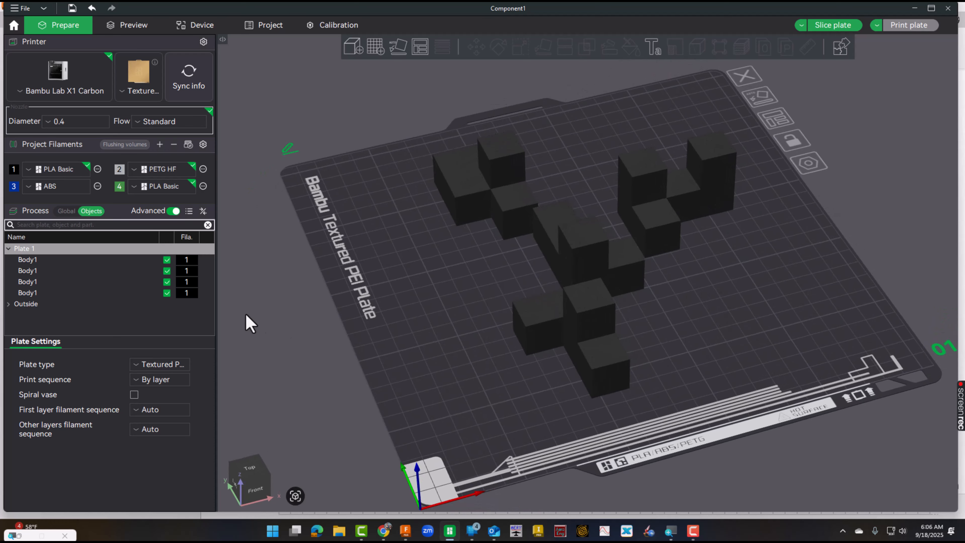
# Add Component5.3mf from the Downloads folder to the plate, importing its geometry only
pyautogui.click(353, 41)
pyautogui.doubleClick(120, 115)
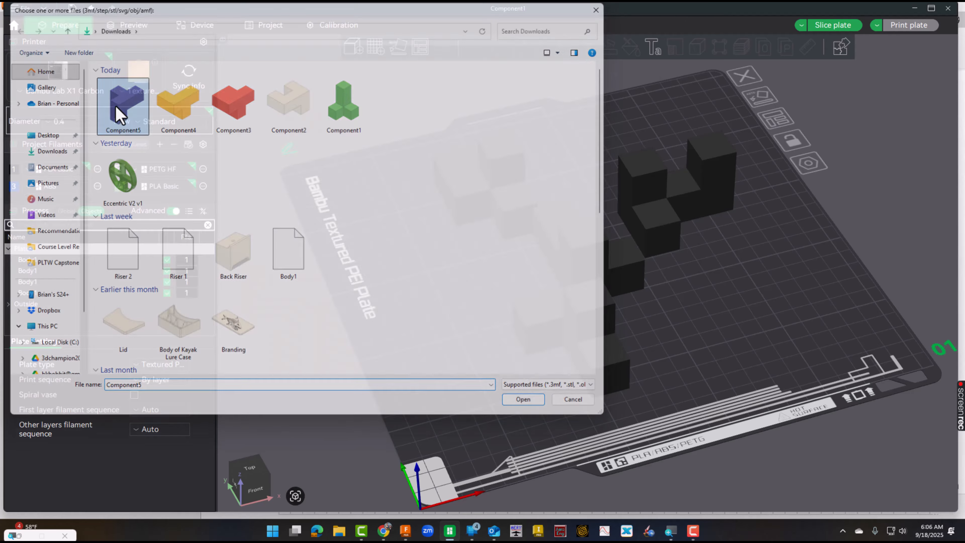
pyautogui.click(512, 305)
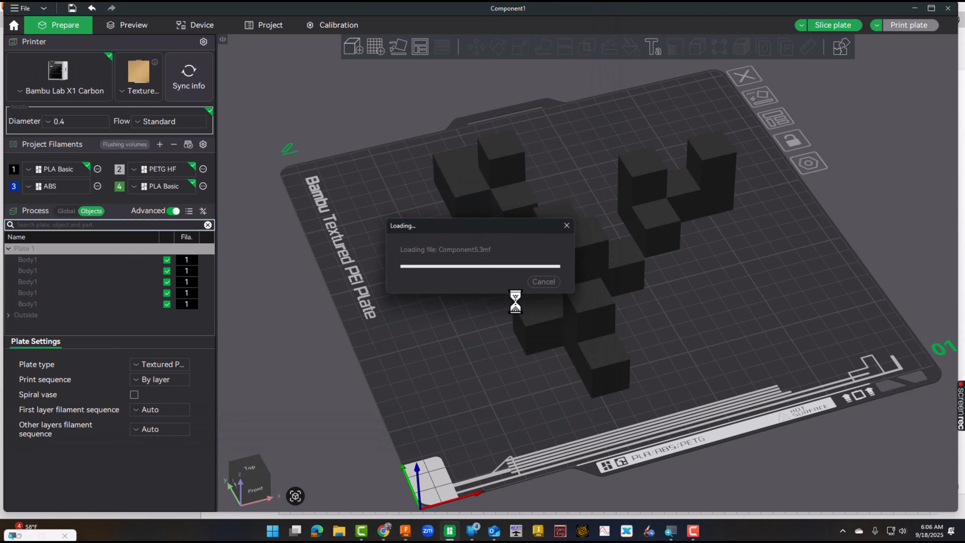
# Reorient the Component5 piece onto another face with Lay on Face, and deselect it
pyautogui.moveTo(695, 304); pyautogui.dragTo(661, 304)
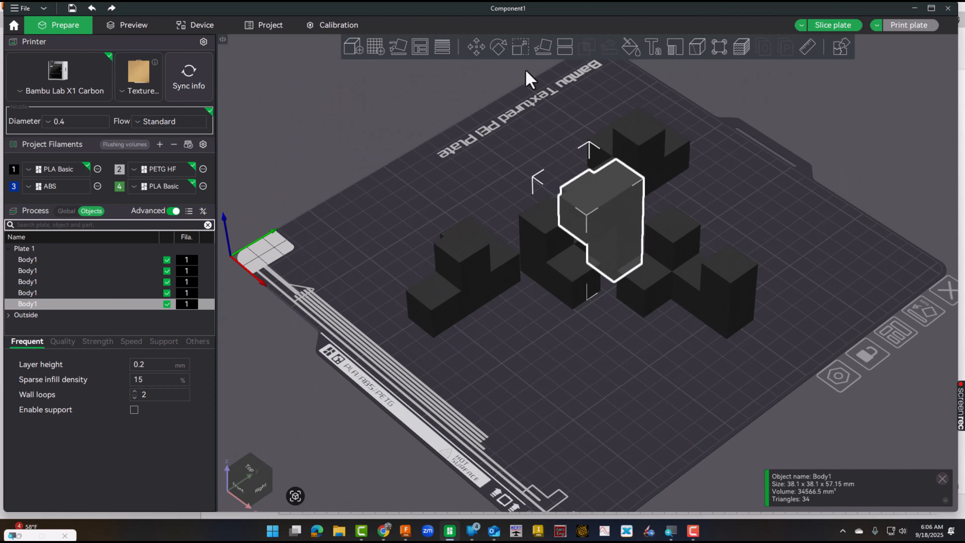
pyautogui.click(542, 50)
pyautogui.click(620, 218)
pyautogui.click(634, 366)
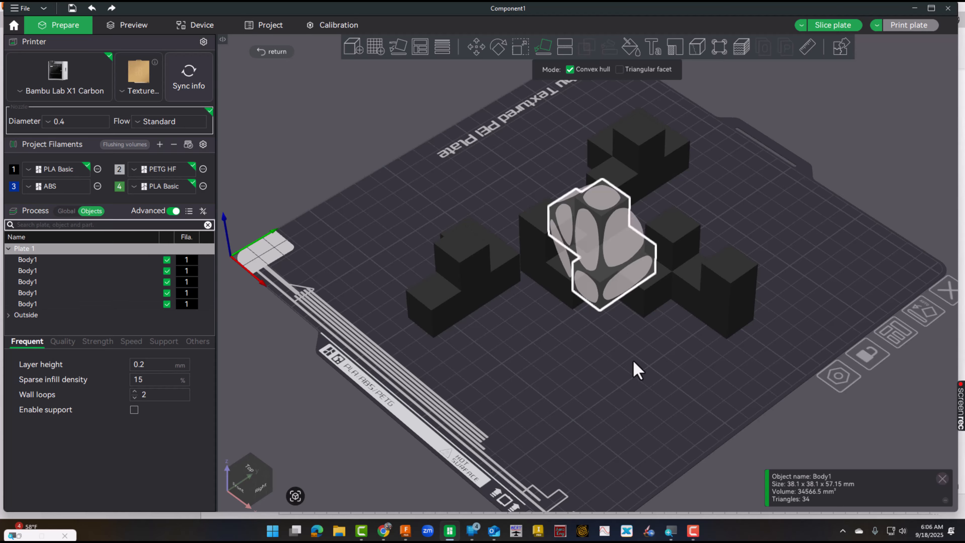
pyautogui.moveTo(802, 245); pyautogui.dragTo(579, 239)
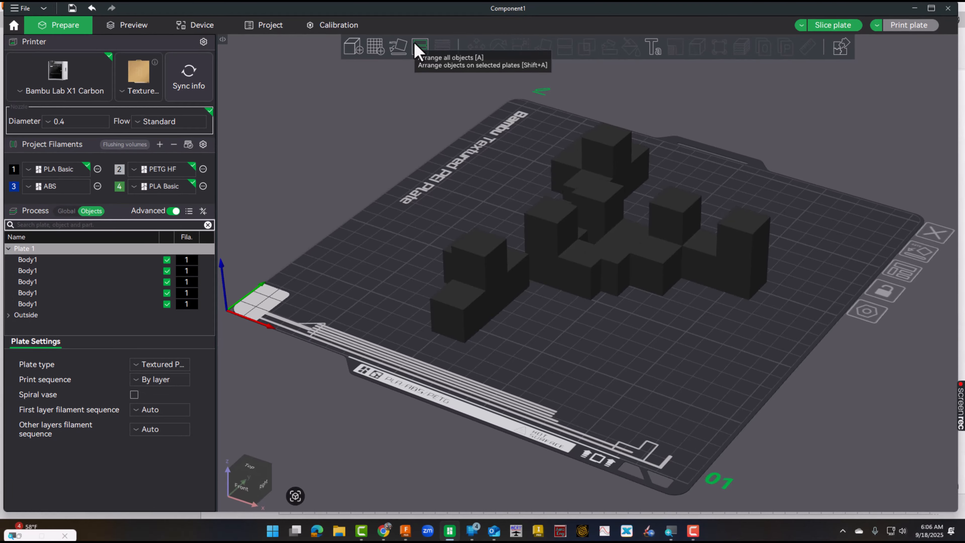
# Auto-arrange all five pieces on the plate with spacing 0, multiple materials allowed and the extrusion calibration region avoided
pyautogui.rightClick(415, 44)
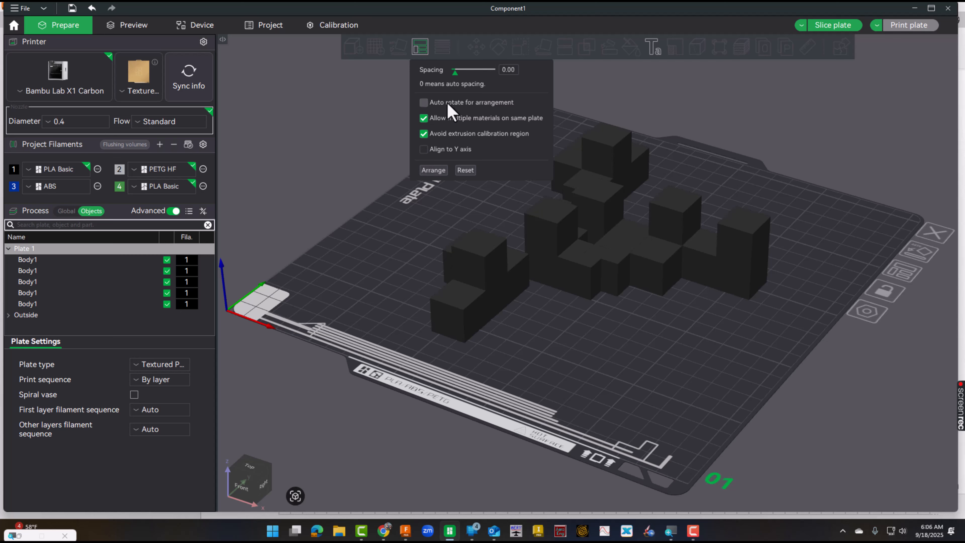
pyautogui.click(432, 170)
pyautogui.moveTo(661, 374); pyautogui.dragTo(566, 385)
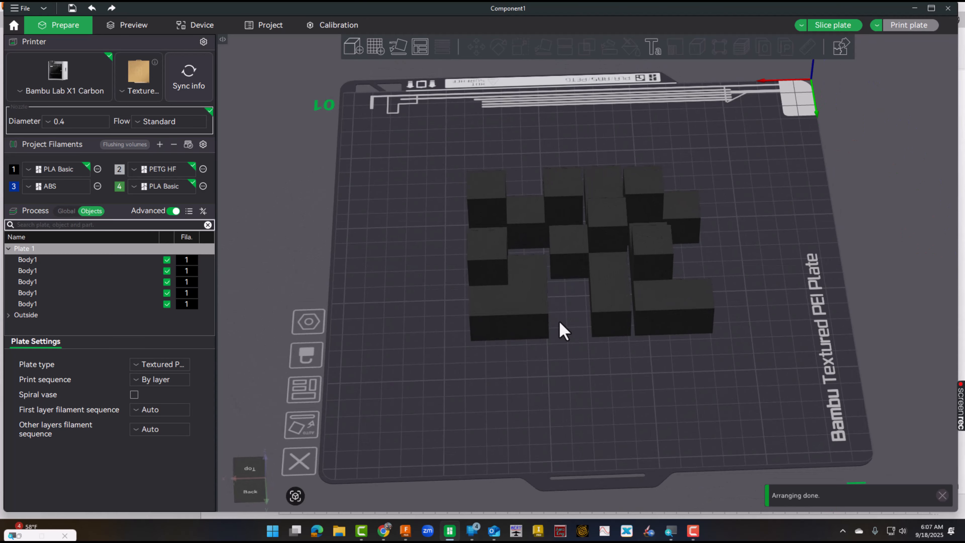
pyautogui.moveTo(633, 362); pyautogui.dragTo(604, 354)
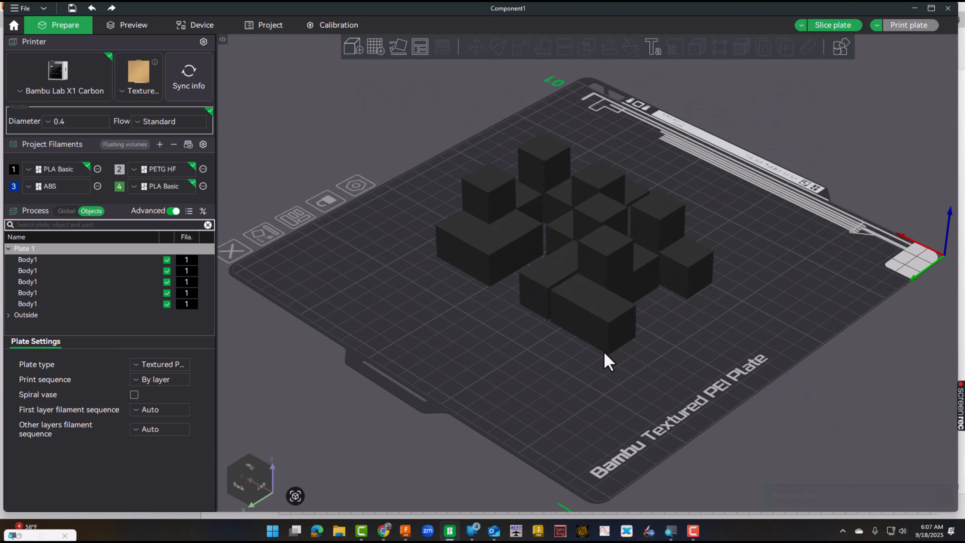
# Scale all five puzzle pieces together uniformly to 65%, and deselect them
pyautogui.click(504, 209)
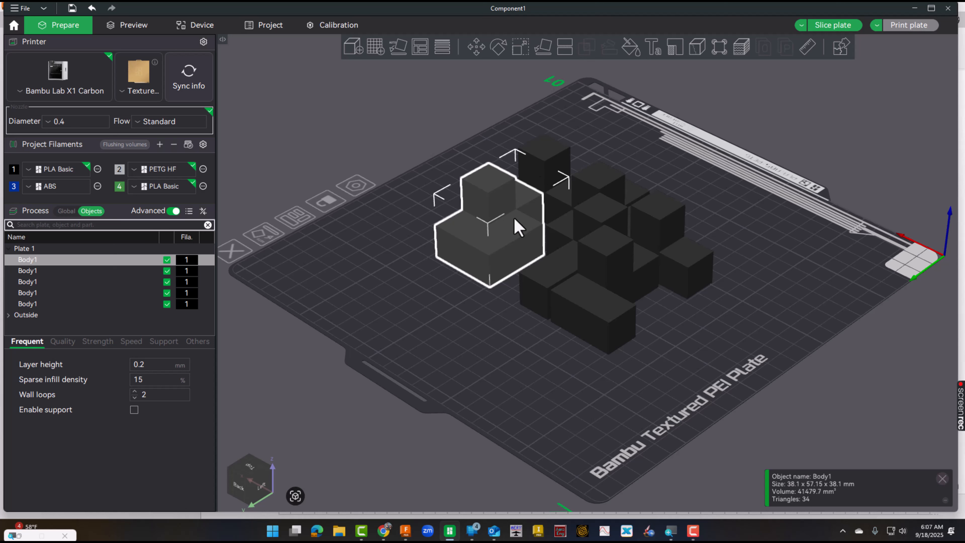
pyautogui.keyDown('ctrl'); pyautogui.click(597, 194); pyautogui.keyUp('ctrl')
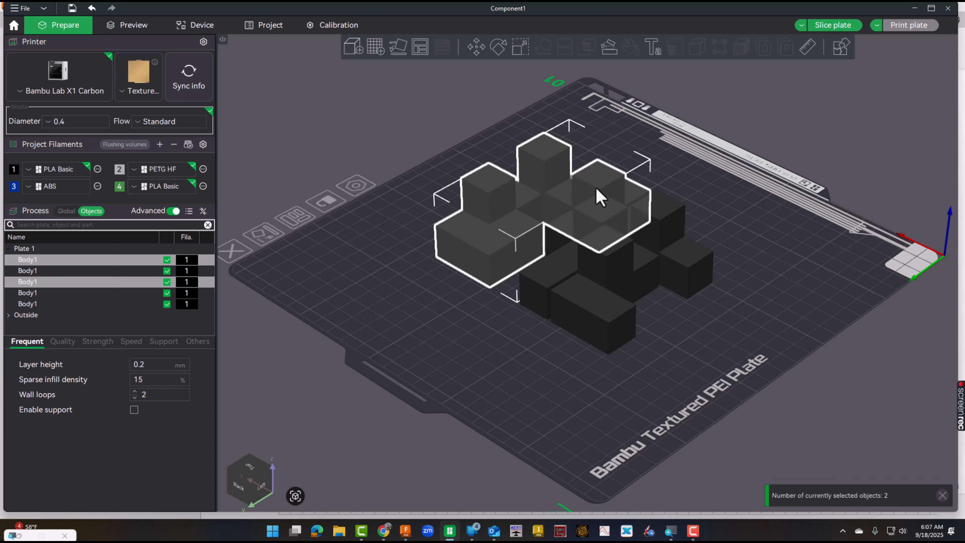
pyautogui.keyDown('ctrl'); pyautogui.click(659, 224); pyautogui.keyUp('ctrl')
pyautogui.keyDown('ctrl'); pyautogui.click(605, 298); pyautogui.keyUp('ctrl')
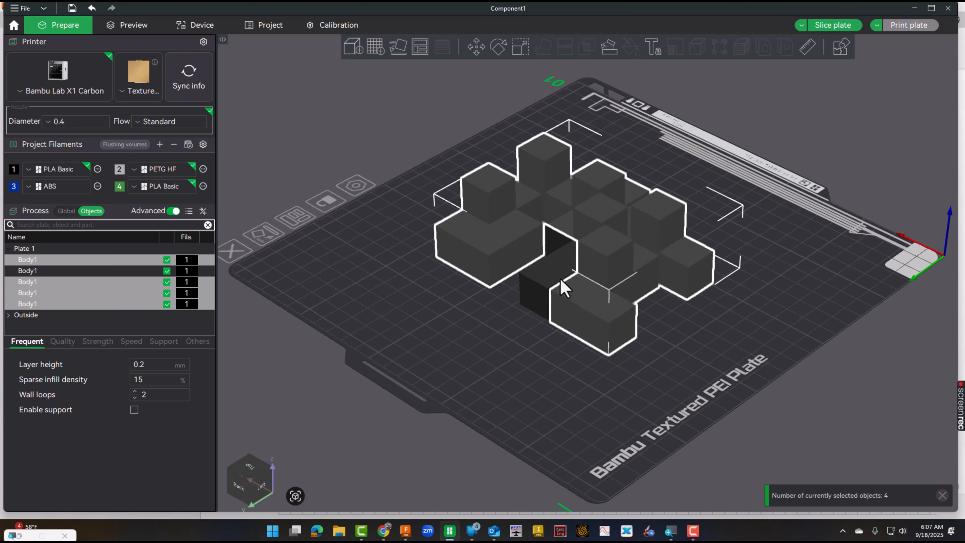
pyautogui.keyDown('ctrl'); pyautogui.click(550, 276); pyautogui.keyUp('ctrl')
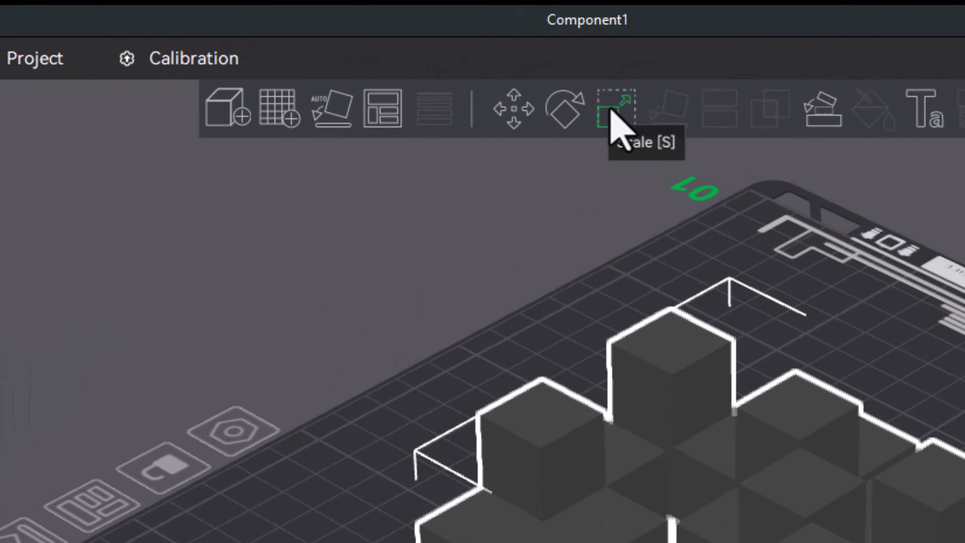
pyautogui.click(616, 113)
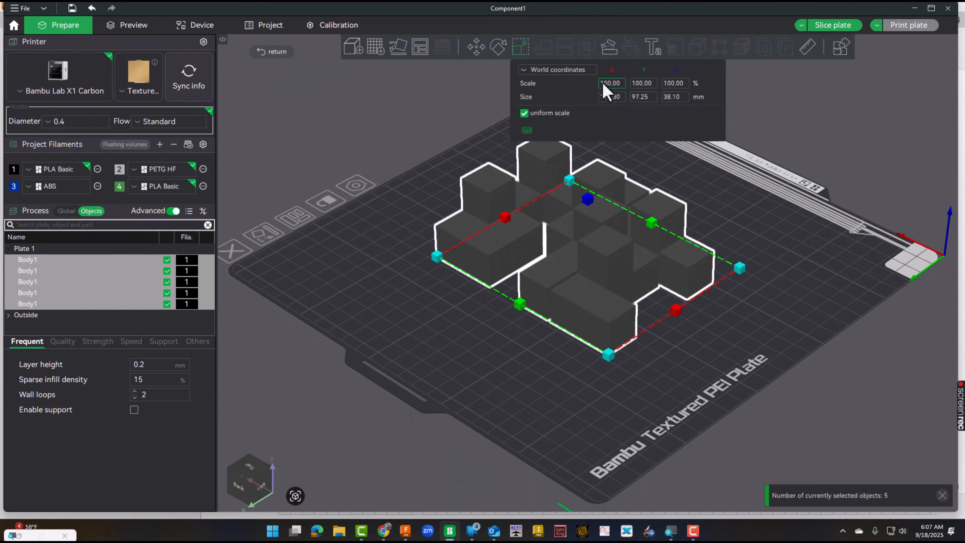
pyautogui.click(624, 85)
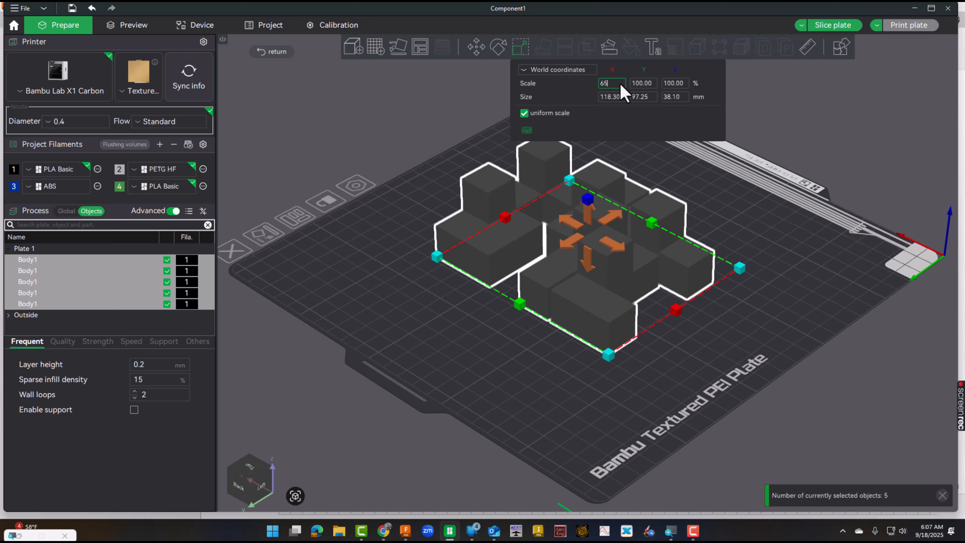
pyautogui.press('Return')
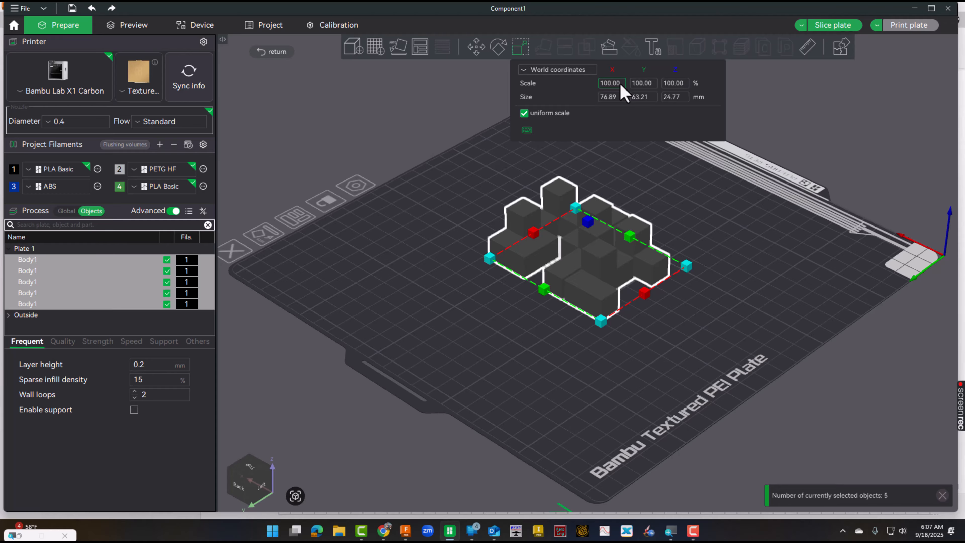
pyautogui.click(650, 360)
pyautogui.moveTo(650, 360)
pyautogui.mouseDown()
pyautogui.moveTo(487, 358)
pyautogui.moveTo(642, 354)
pyautogui.mouseUp()
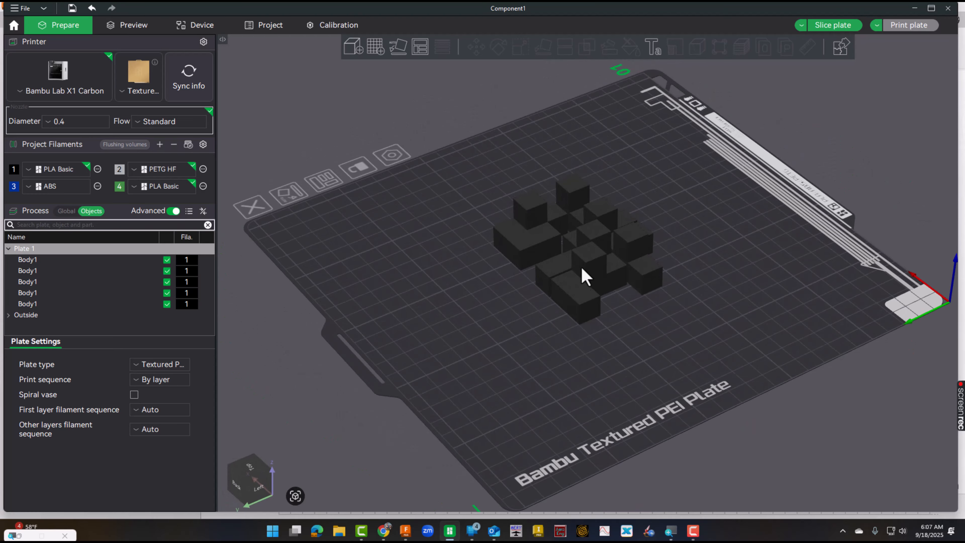
pyautogui.scroll(5, 736, 271)
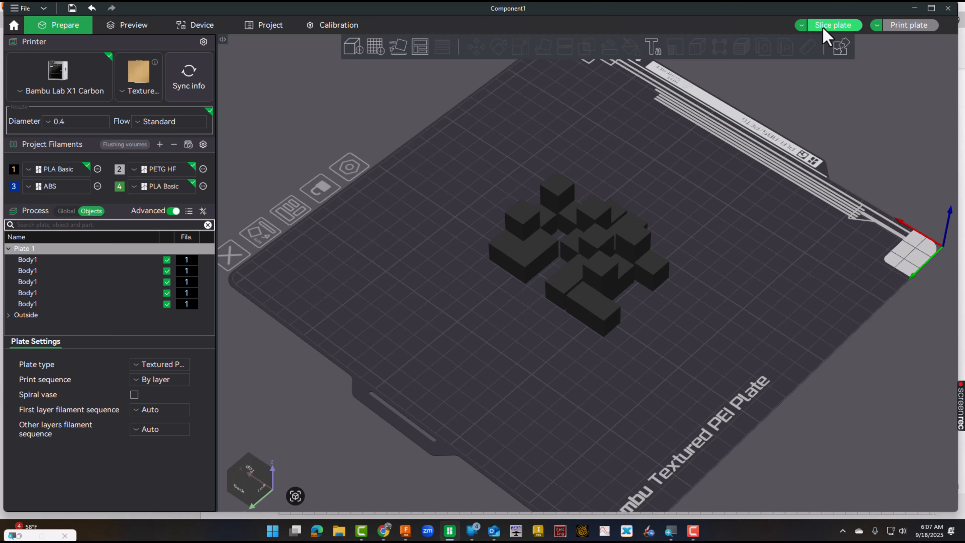
# Slice the plate and start a print job for it with NHS-ERA-1 as the target printer
pyautogui.click(832, 25)
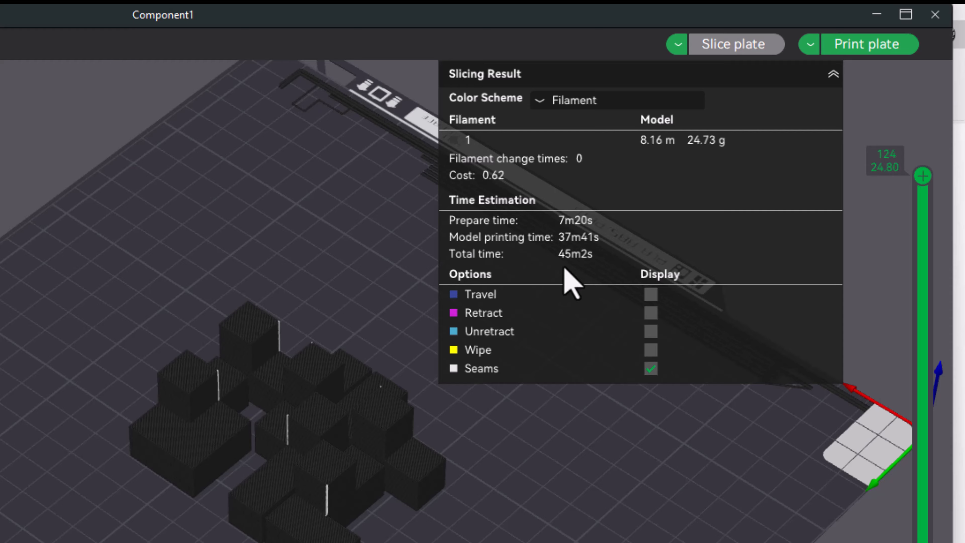
pyautogui.click(860, 48)
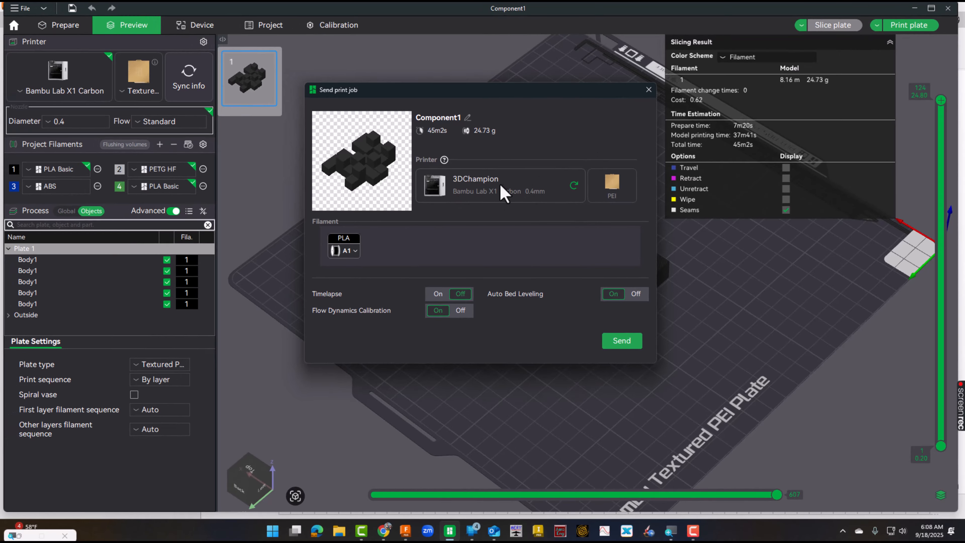
pyautogui.click(469, 190)
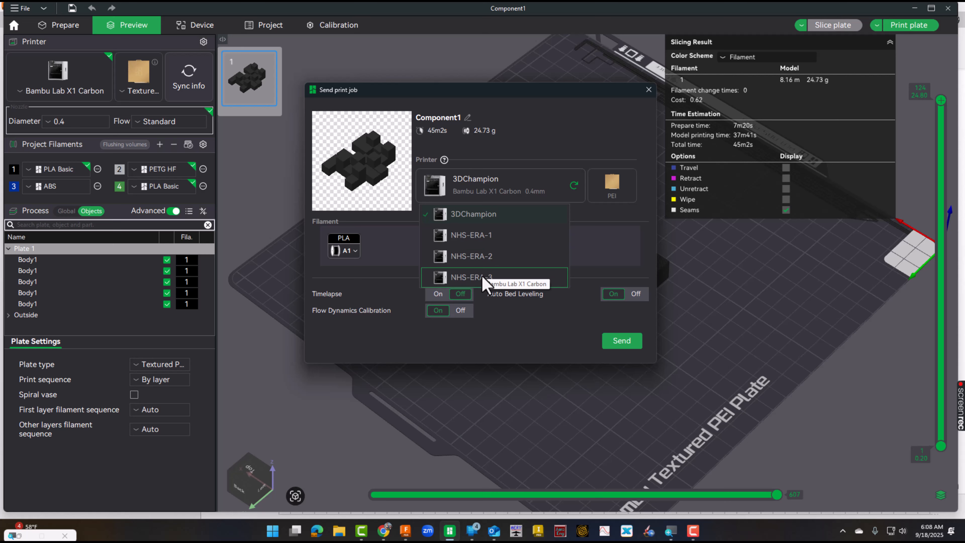
pyautogui.click(482, 236)
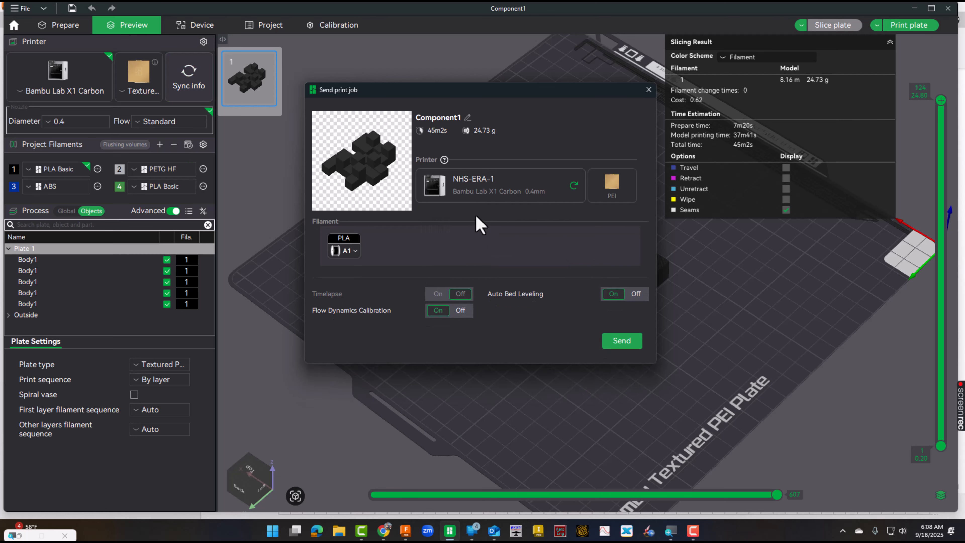
# Assign the green PLA in AMS slot A4 to the print job and send it to the printer
pyautogui.click(355, 252)
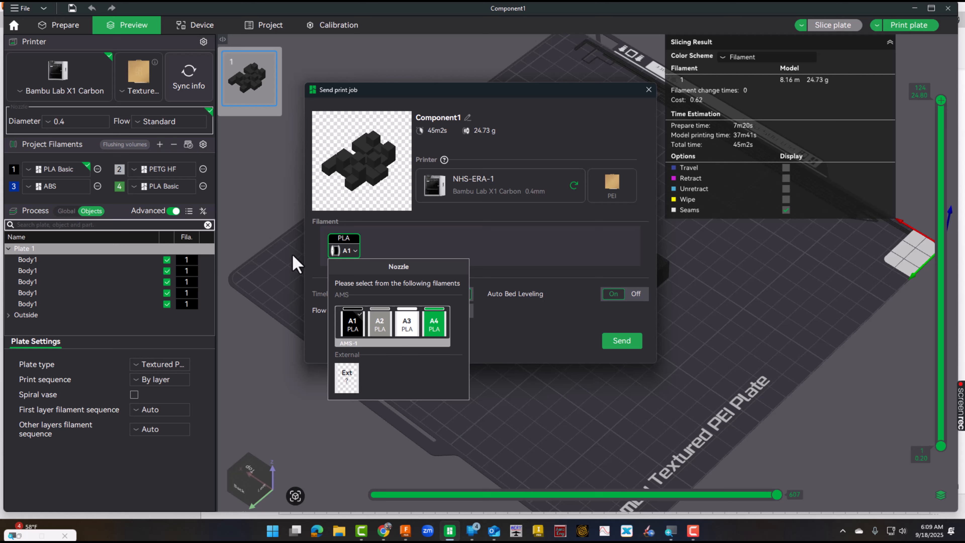
pyautogui.click(435, 327)
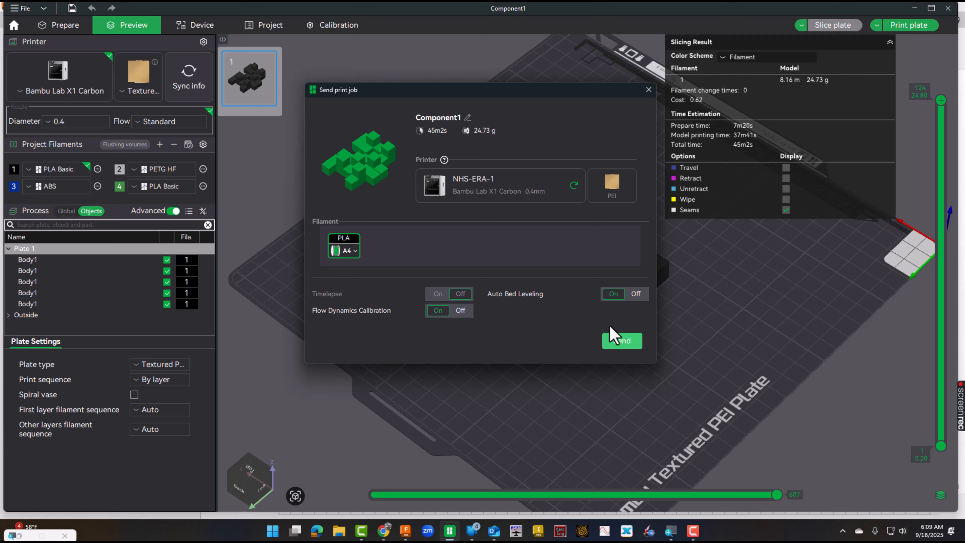
pyautogui.click(628, 340)
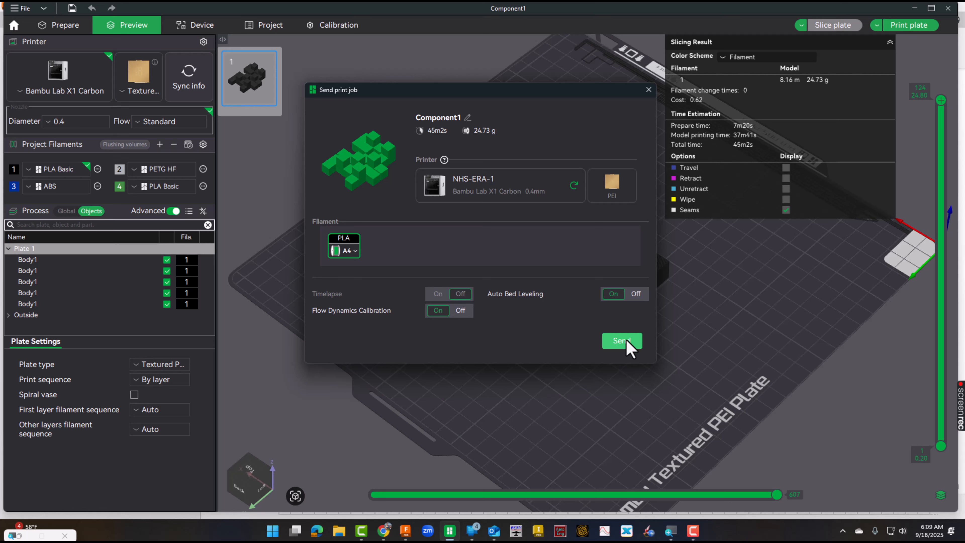